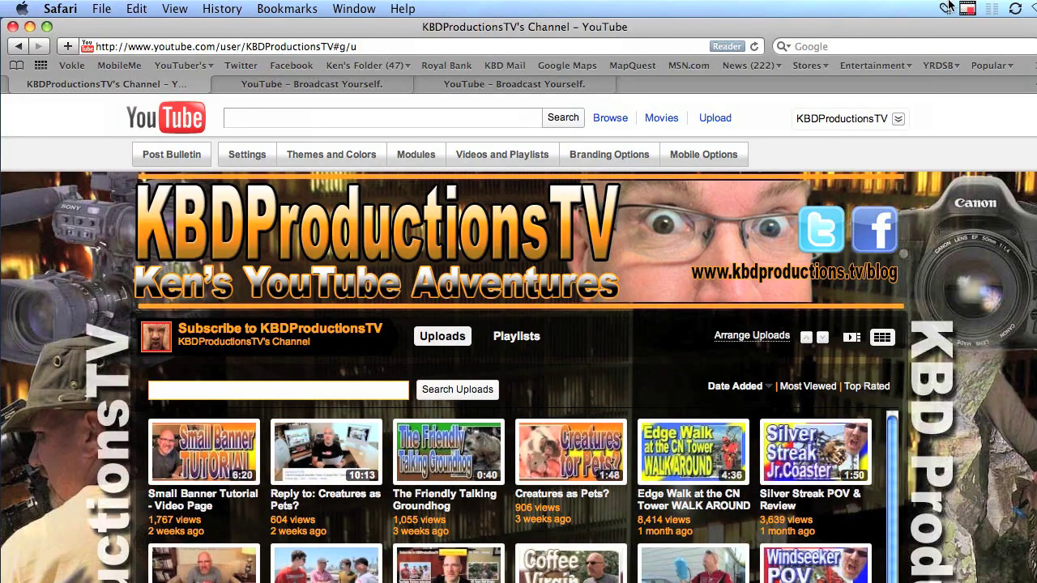
View another video's edit page in YouTube and scroll through its settings.
{"action": "left_click", "coordinate": [512, 85]}
{"action": "scroll", "coordinate": [776, 324], "scroll_direction": "down", "scroll_amount": 10}
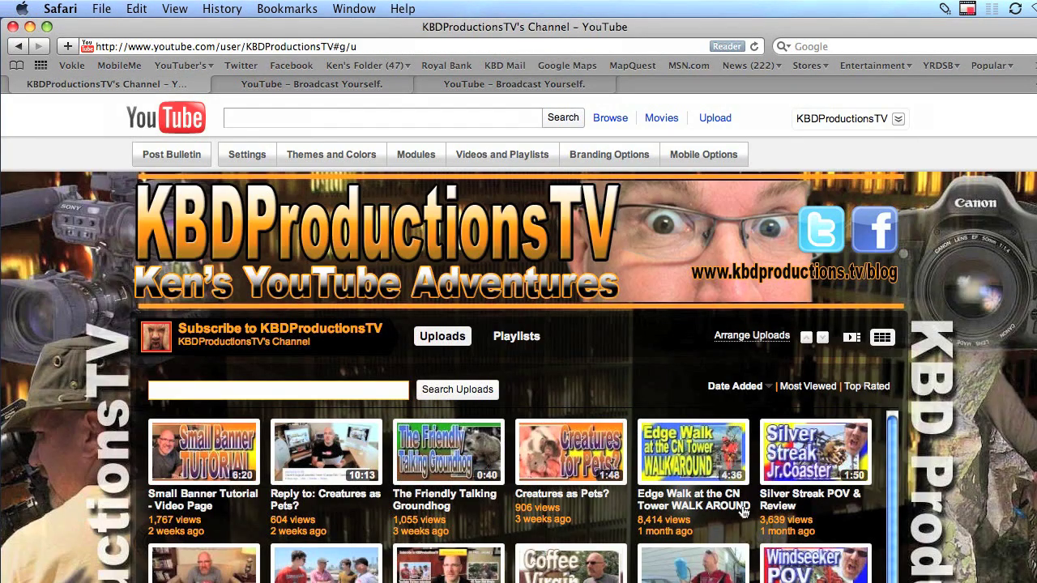
{"action": "scroll", "coordinate": [898, 484], "scroll_direction": "down", "scroll_amount": 3}
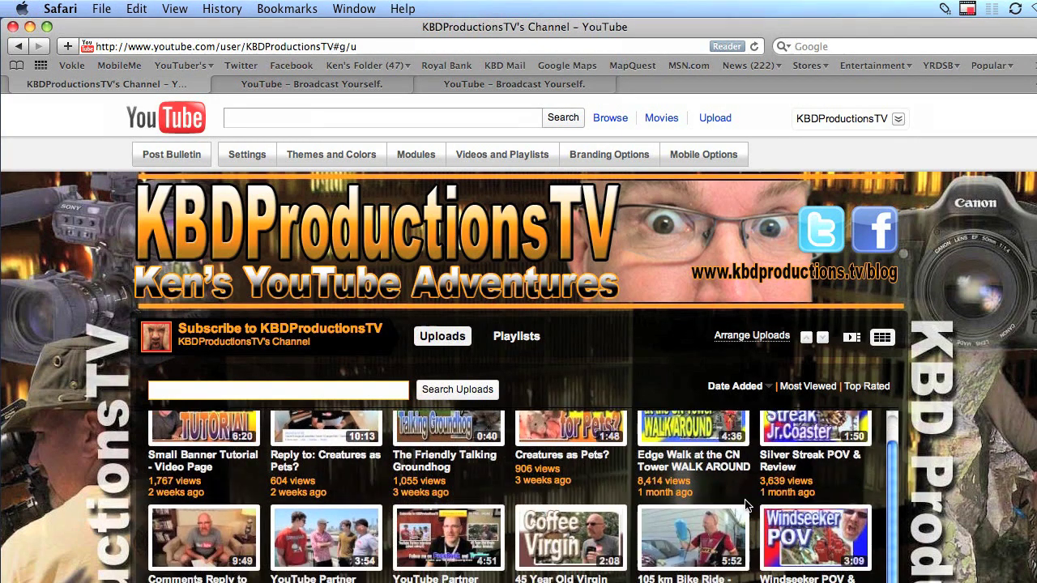
{"action": "scroll", "coordinate": [897, 484], "scroll_direction": "down", "scroll_amount": 5}
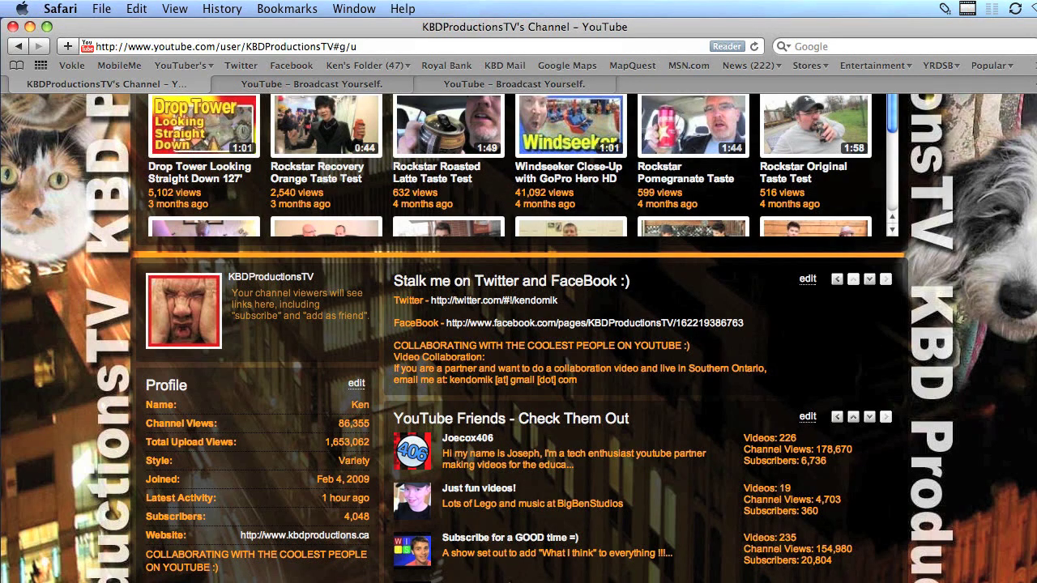
{"action": "scroll", "coordinate": [901, 261], "scroll_direction": "up", "scroll_amount": 5}
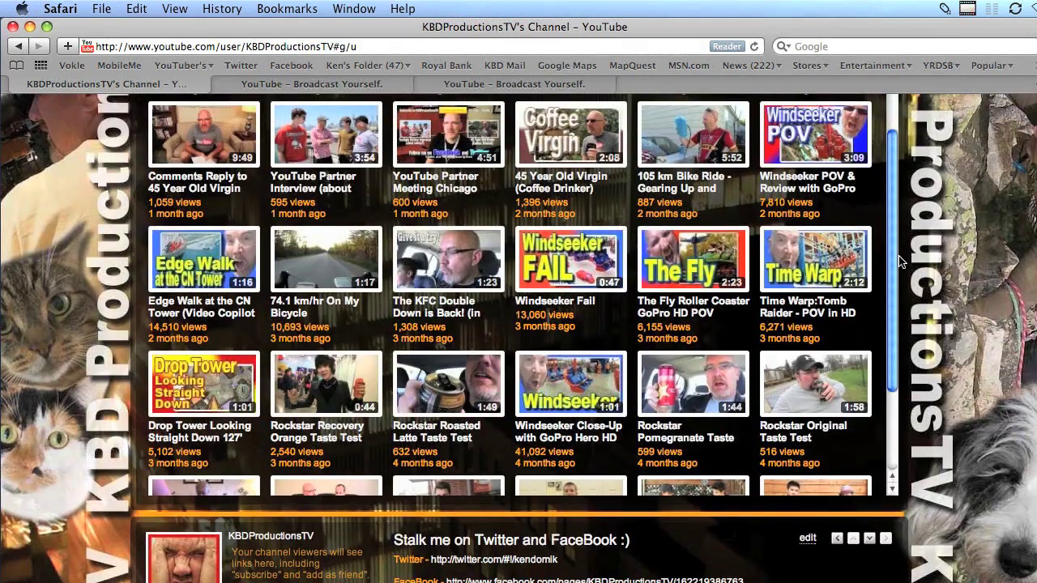
{"action": "scroll", "coordinate": [892, 259], "scroll_direction": "up", "scroll_amount": 2}
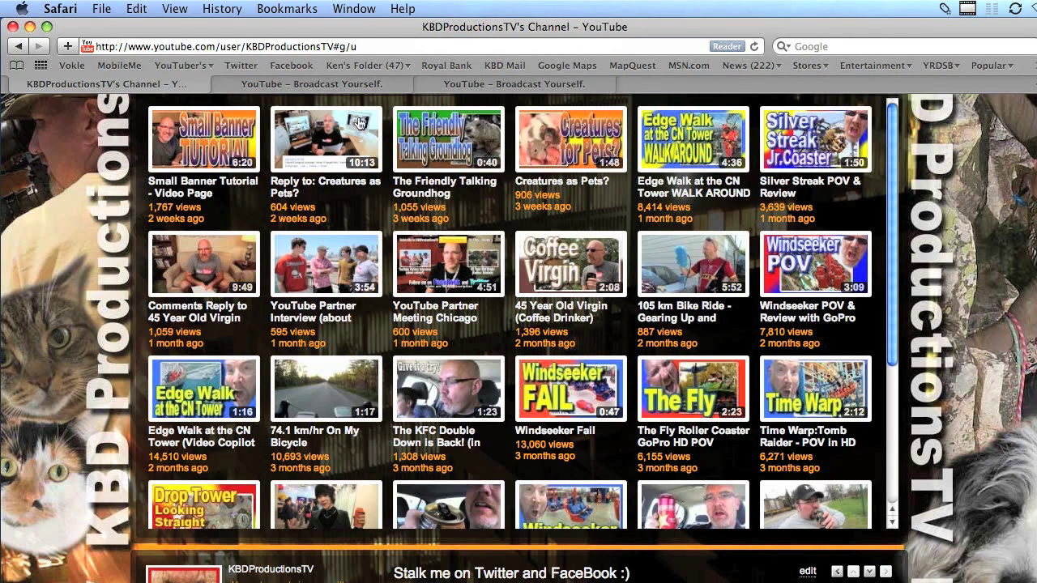
{"action": "scroll", "coordinate": [315, 121], "scroll_direction": "up", "scroll_amount": 5}
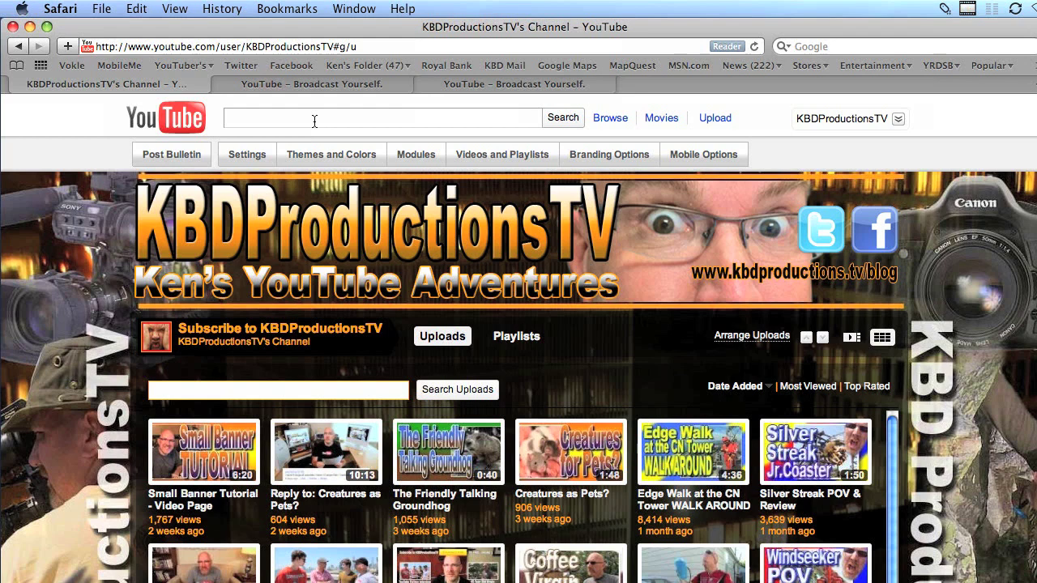
On the Edge Walk video's edit page, note the suggested 1280x720 thumbnail size, then cancel the upload.
{"action": "left_click", "coordinate": [334, 81]}
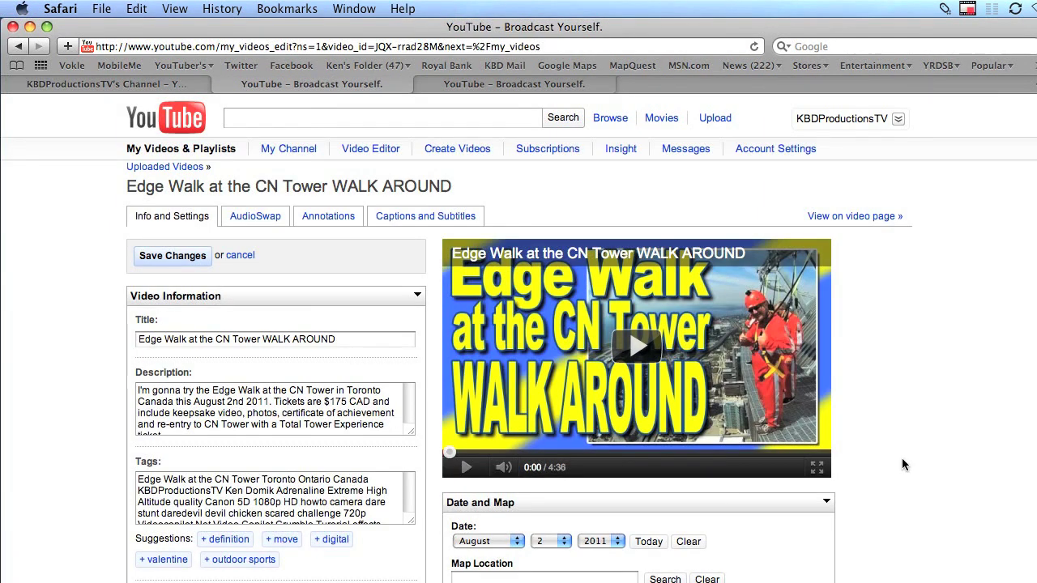
{"action": "scroll", "coordinate": [902, 460], "scroll_direction": "down", "scroll_amount": 5}
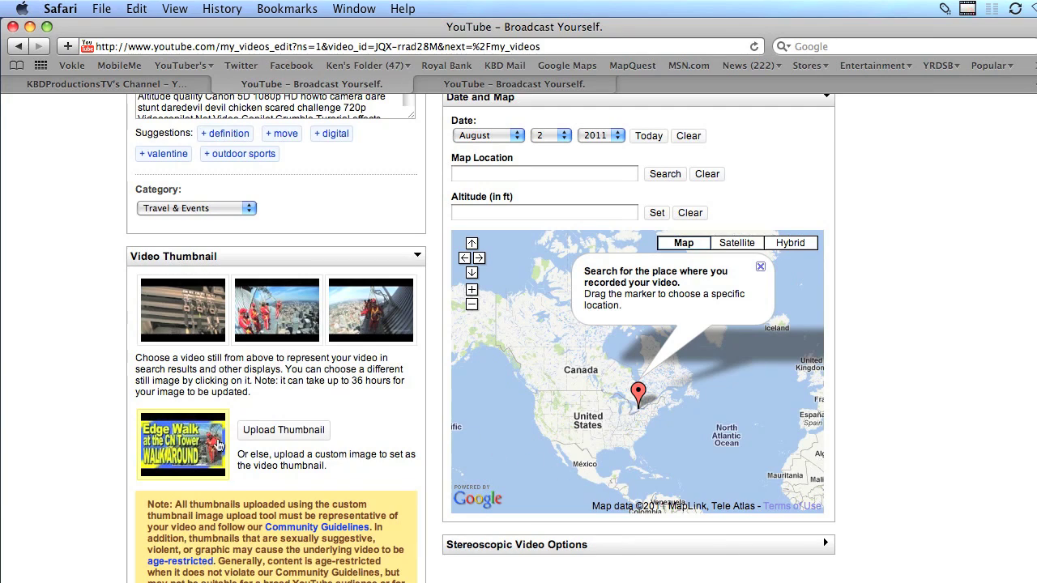
{"action": "left_click", "coordinate": [283, 429]}
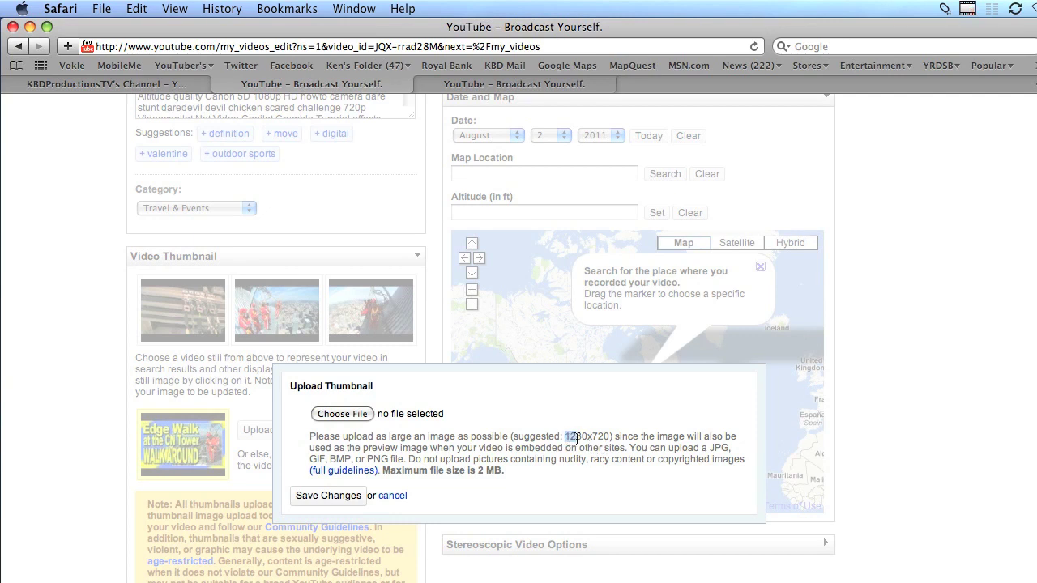
{"action": "left_click_drag", "start_coordinate": [577, 436], "coordinate": [604, 435]}
{"action": "left_click", "coordinate": [566, 88]}
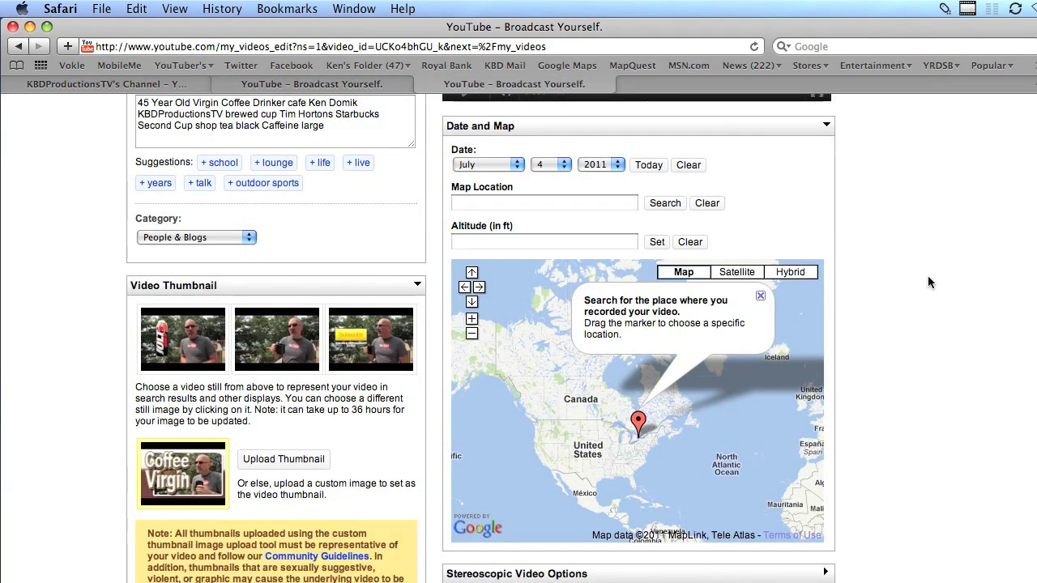
{"action": "scroll", "coordinate": [518, 324], "scroll_direction": "up", "scroll_amount": 5}
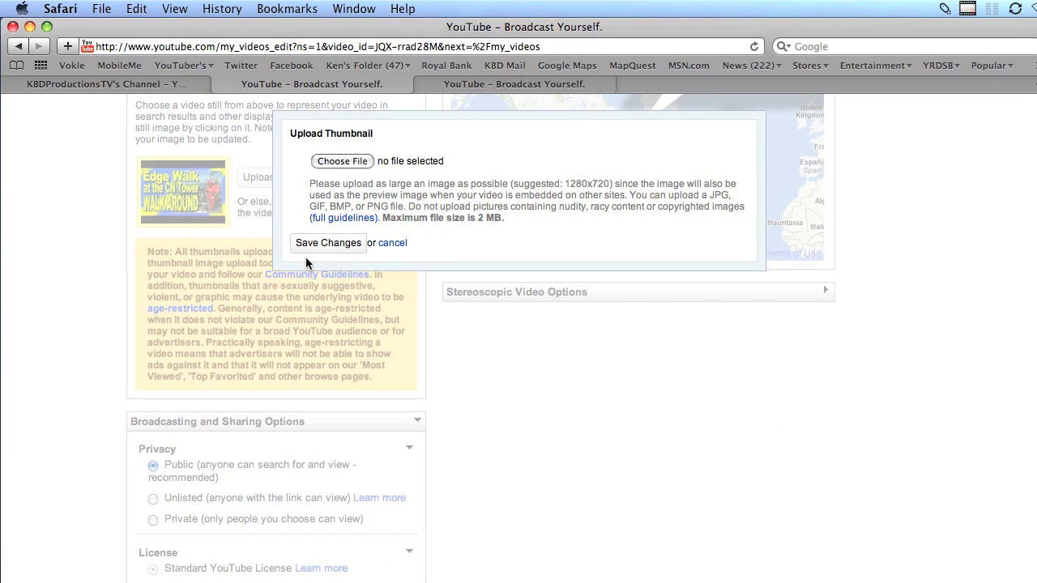
{"action": "left_click", "coordinate": [395, 245]}
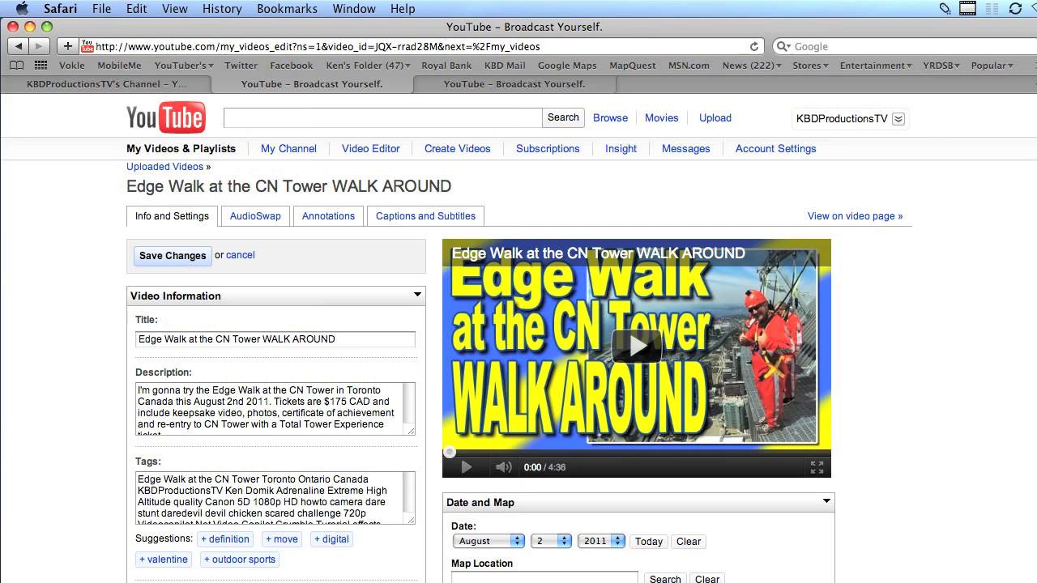
Quit Safari and start a new Photoshop document, checking the 1280 px width and 720 px height.
{"action": "key", "text": "super+q"}
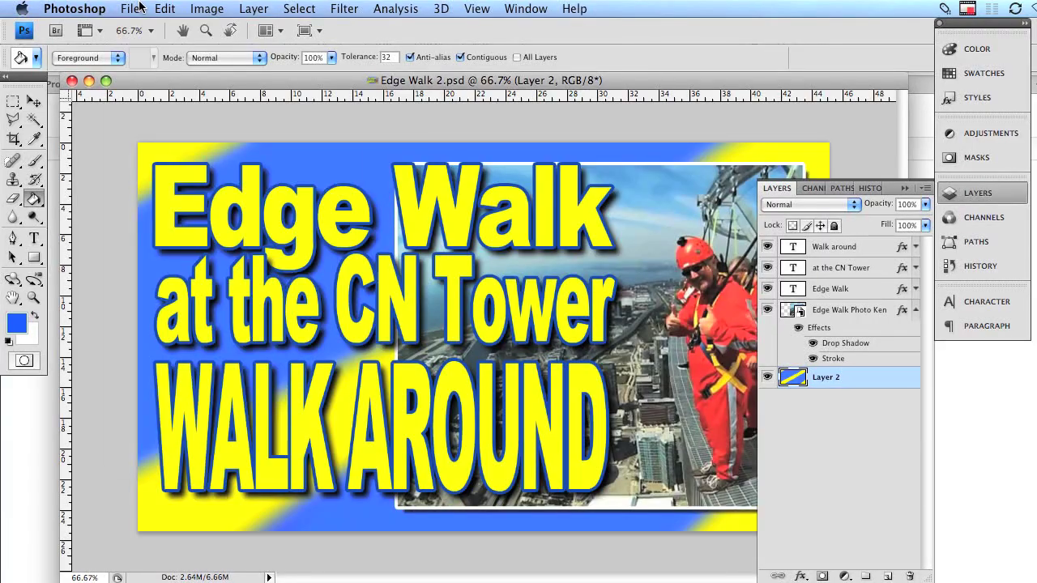
{"action": "left_click", "coordinate": [131, 8]}
{"action": "left_click", "coordinate": [140, 28]}
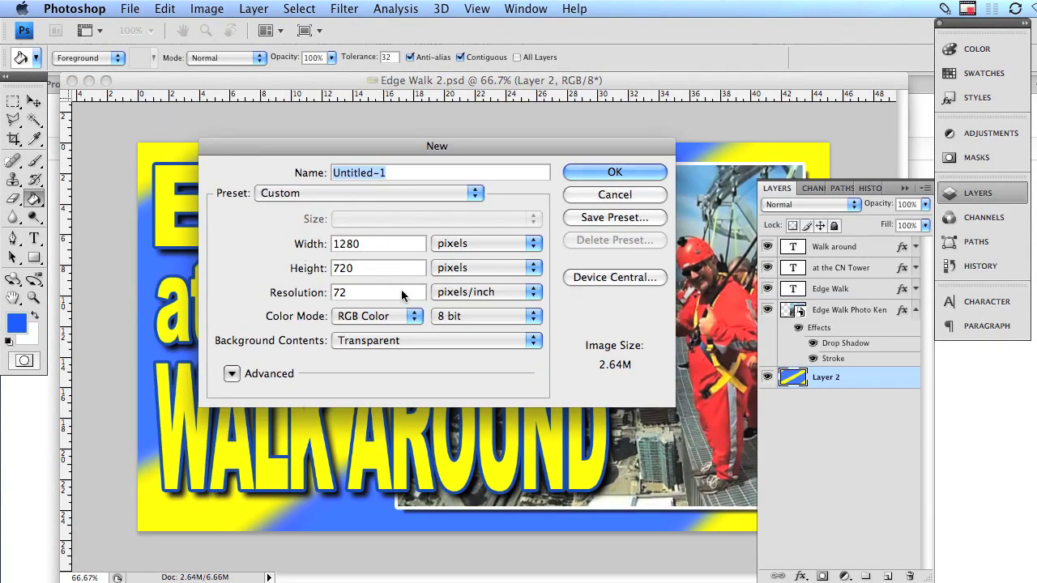
{"action": "left_click_drag", "start_coordinate": [395, 242], "coordinate": [251, 253]}
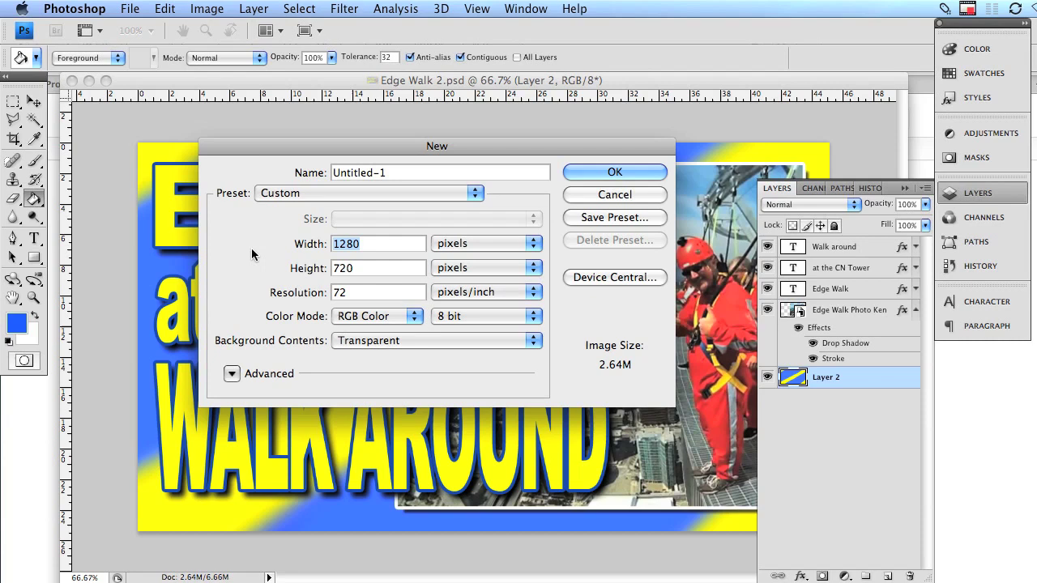
{"action": "left_click_drag", "start_coordinate": [380, 266], "coordinate": [271, 274]}
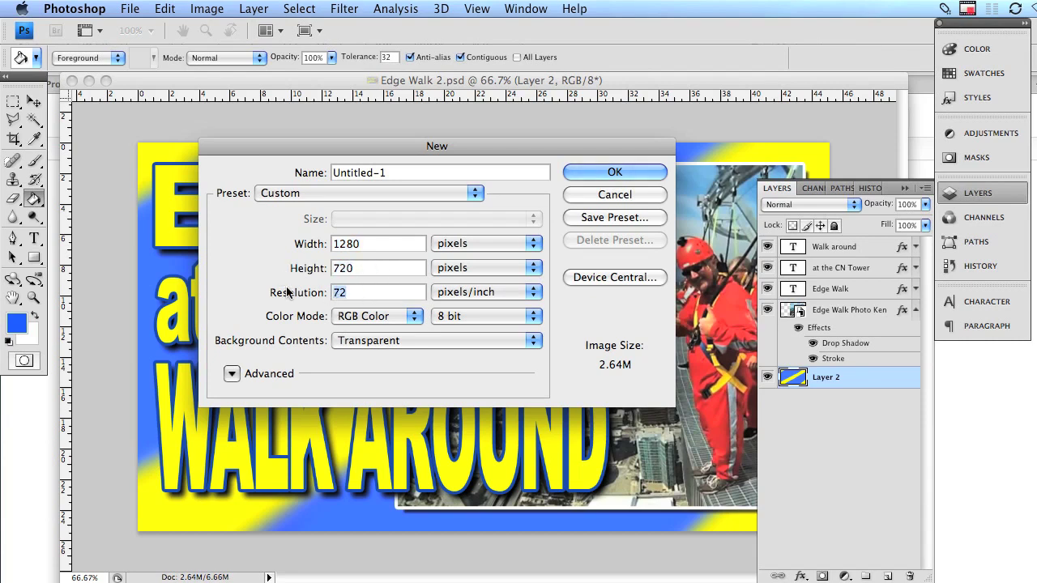
Create the transparent 1280 × 720 document and zoom the view out to 50%.
{"action": "left_click", "coordinate": [615, 171]}
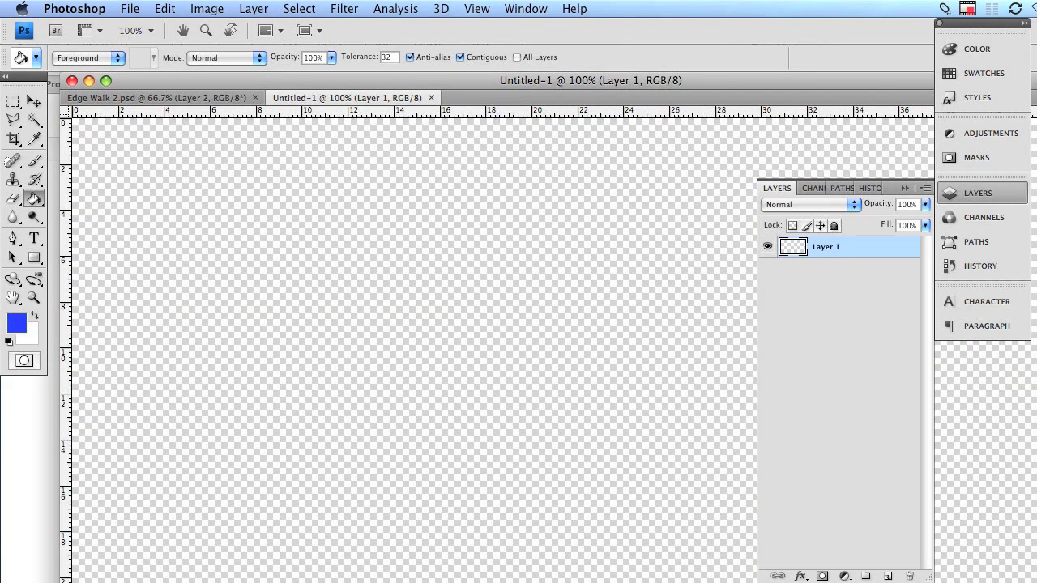
{"action": "left_click_drag", "start_coordinate": [930, 580], "coordinate": [721, 537]}
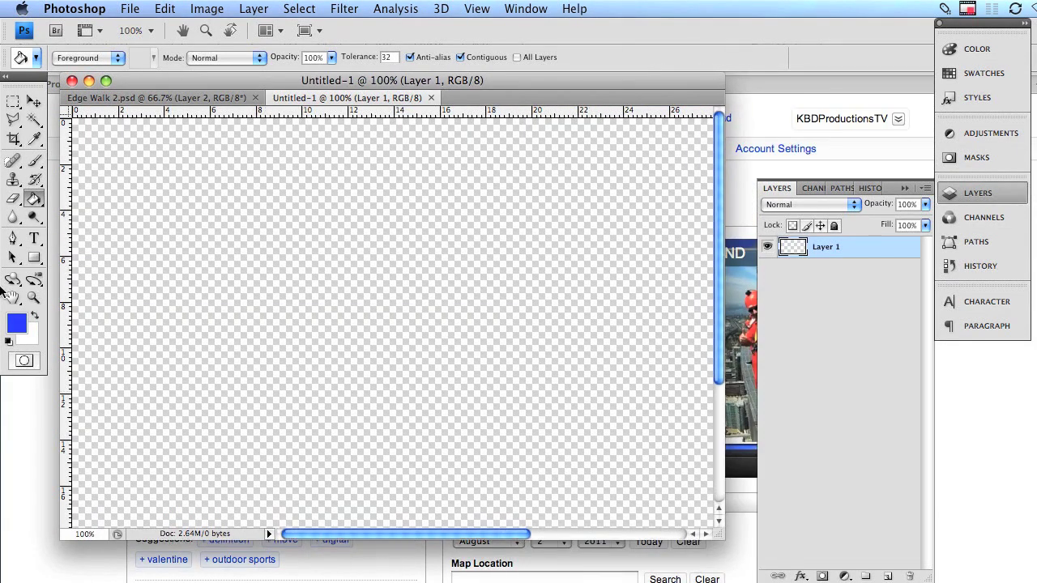
{"action": "left_click", "coordinate": [33, 299]}
{"action": "left_click", "coordinate": [433, 314], "text": "alt"}
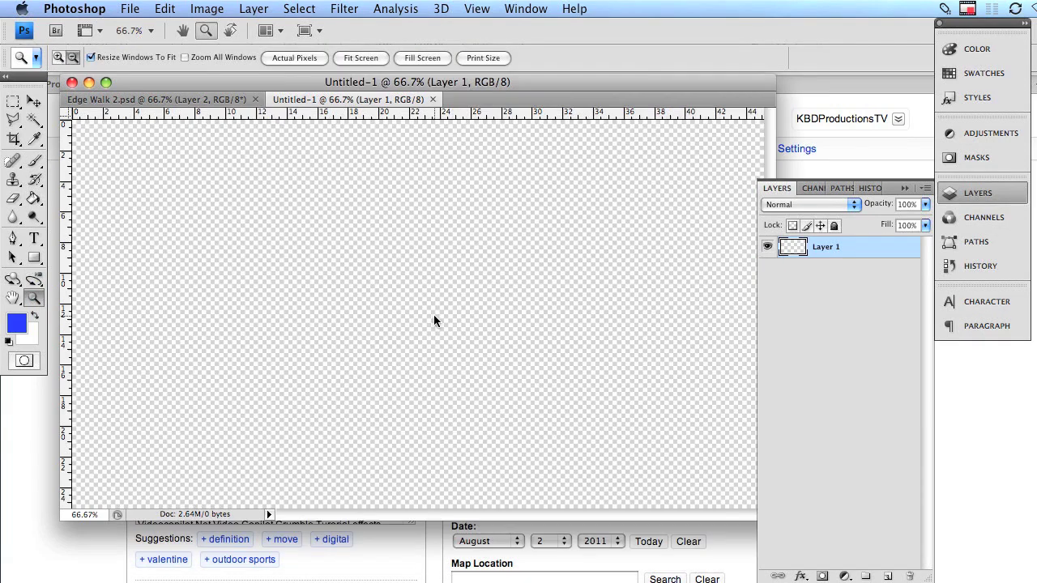
{"action": "left_click", "coordinate": [433, 315], "text": "alt"}
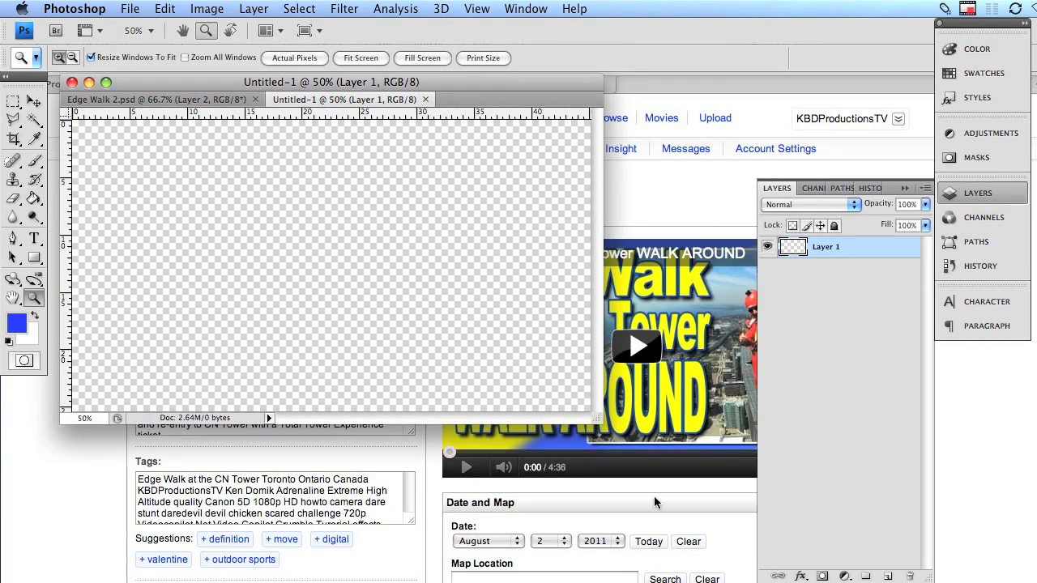
{"action": "left_click_drag", "start_coordinate": [597, 420], "coordinate": [797, 574]}
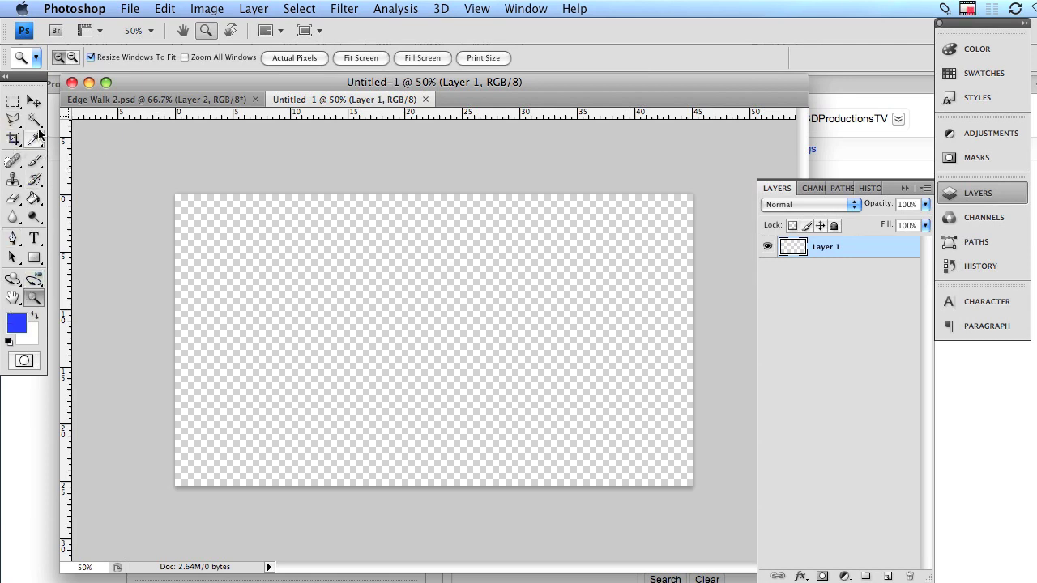
Fill the canvas with solid blue #0048ff using the Paint Bucket.
{"action": "left_click", "coordinate": [35, 199]}
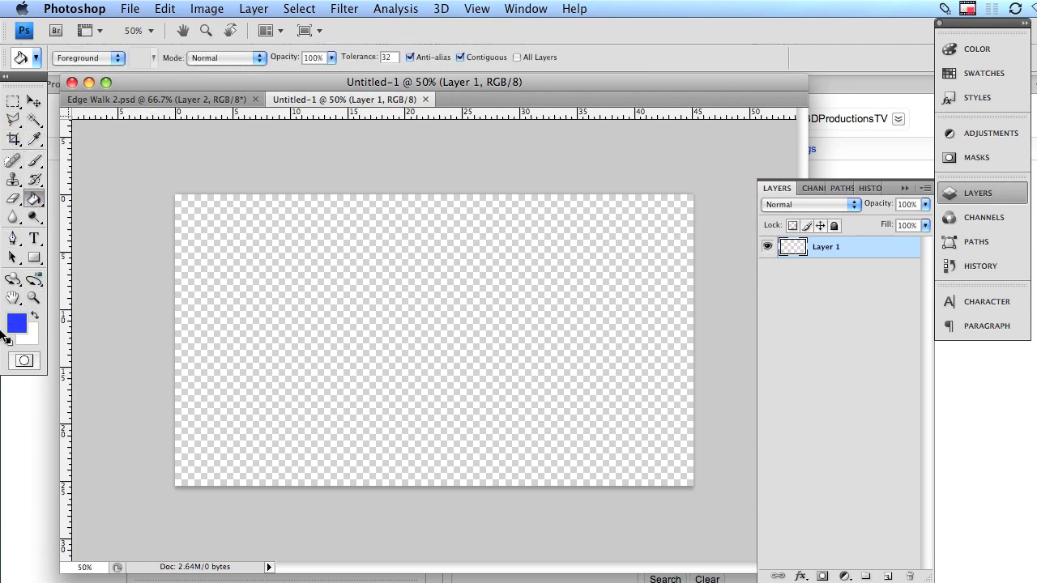
{"action": "left_click", "coordinate": [17, 326]}
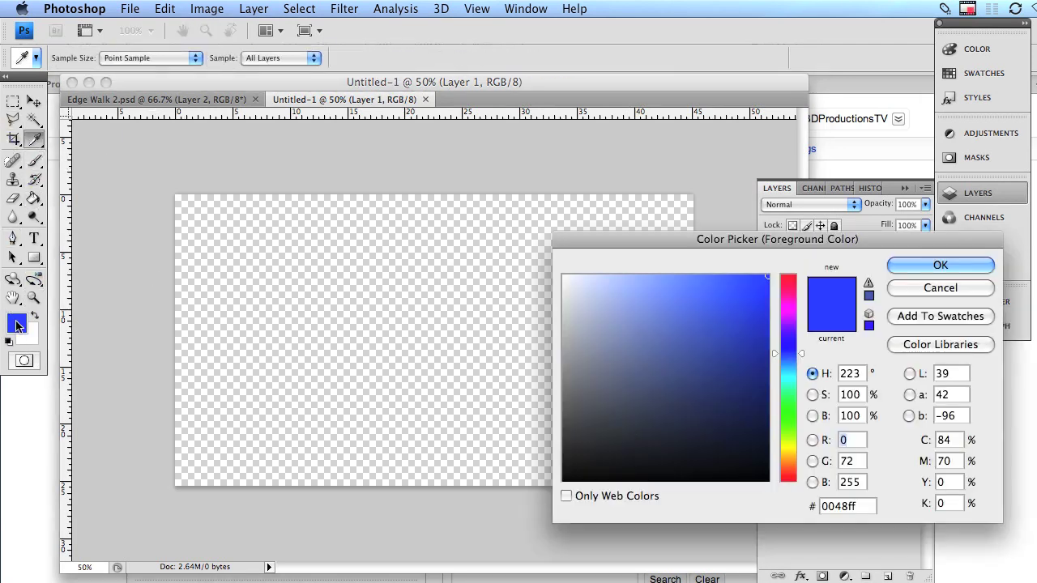
{"action": "left_click", "coordinate": [940, 266]}
{"action": "left_click", "coordinate": [364, 308]}
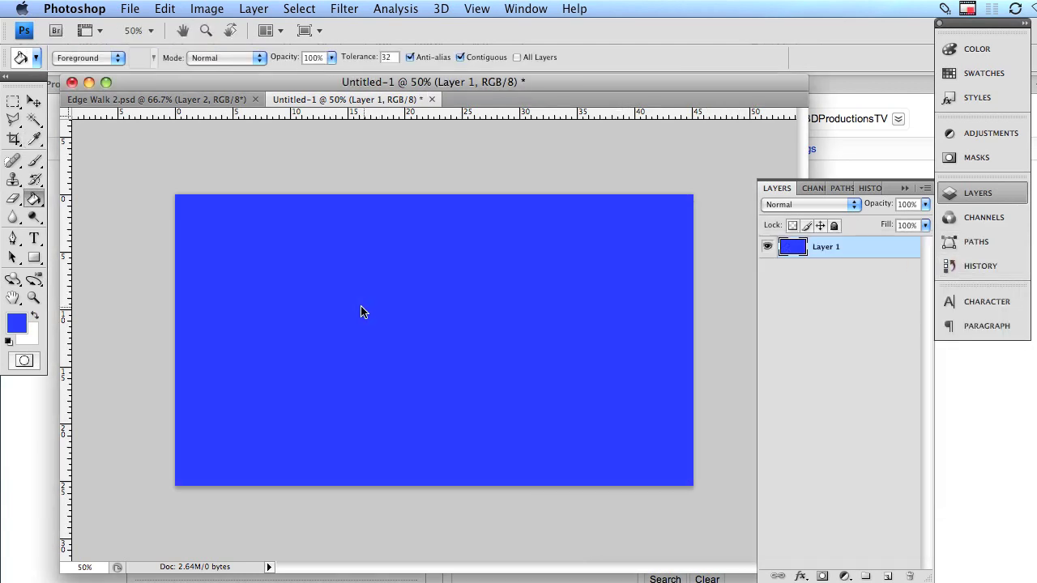
Select the Brush tool and set the foreground colour to yellow.
{"action": "left_click", "coordinate": [34, 162]}
{"action": "left_click", "coordinate": [16, 324]}
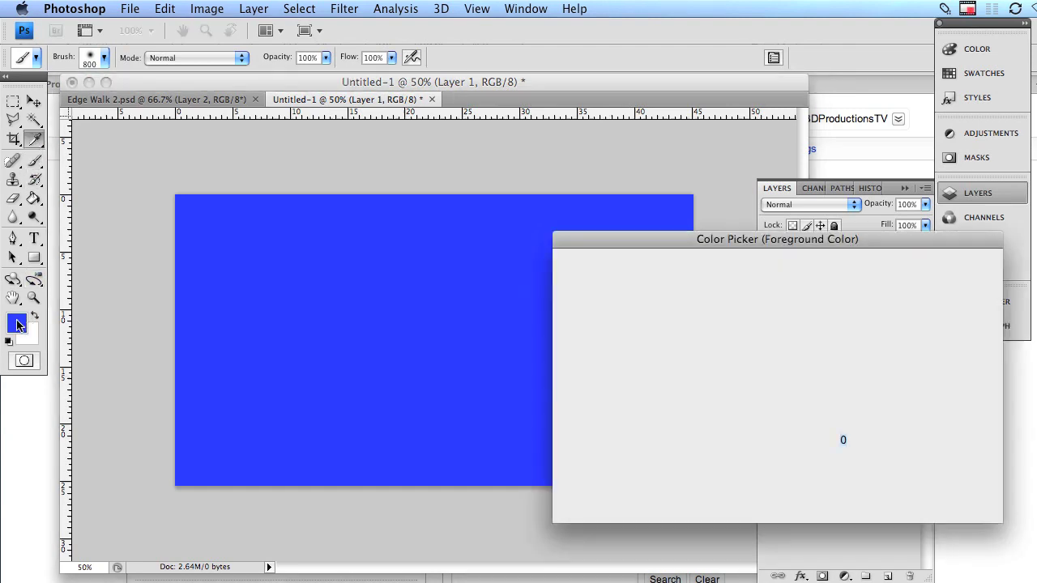
{"action": "left_click", "coordinate": [789, 446]}
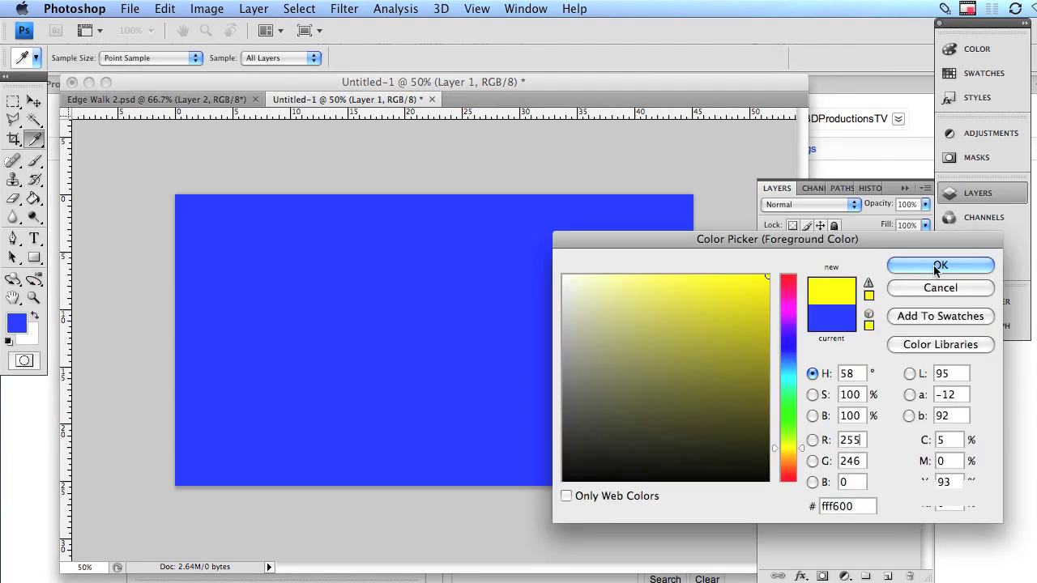
{"action": "left_click", "coordinate": [940, 265]}
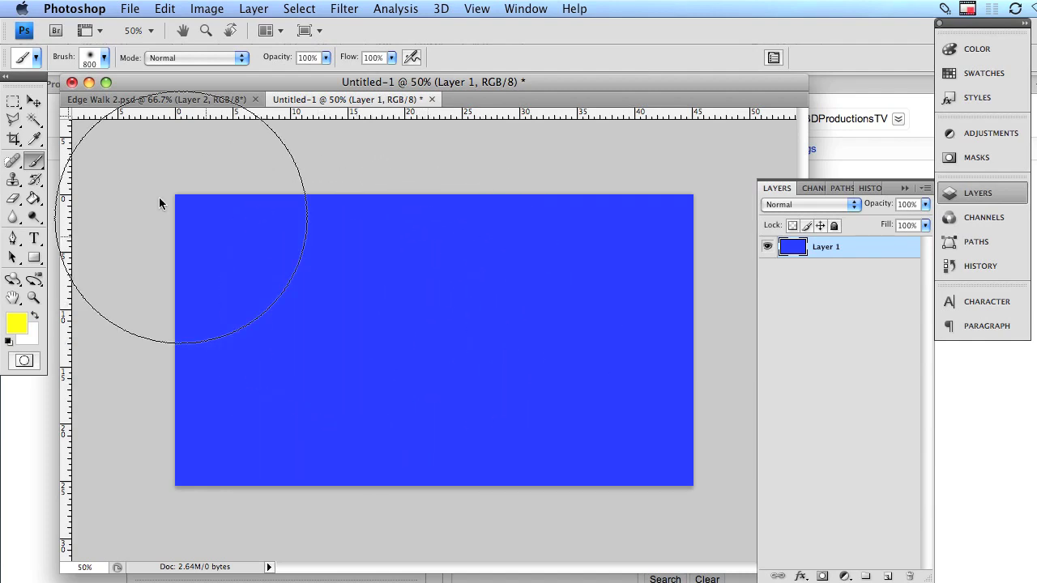
Choose the 300 px soft brush and paint yellow diagonal stripes across the blue canvas.
{"action": "left_click", "coordinate": [102, 62]}
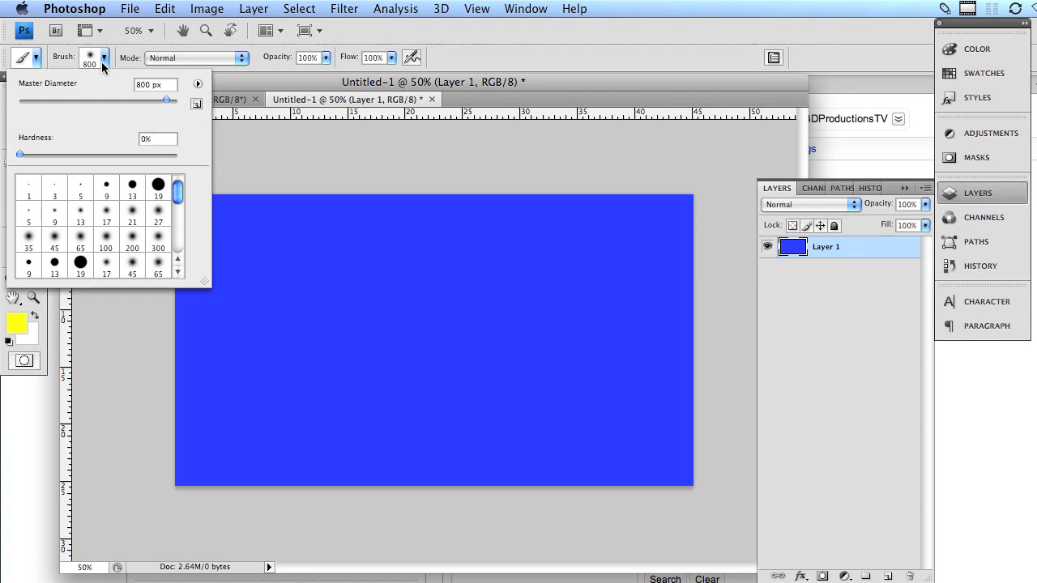
{"action": "left_click", "coordinate": [159, 239]}
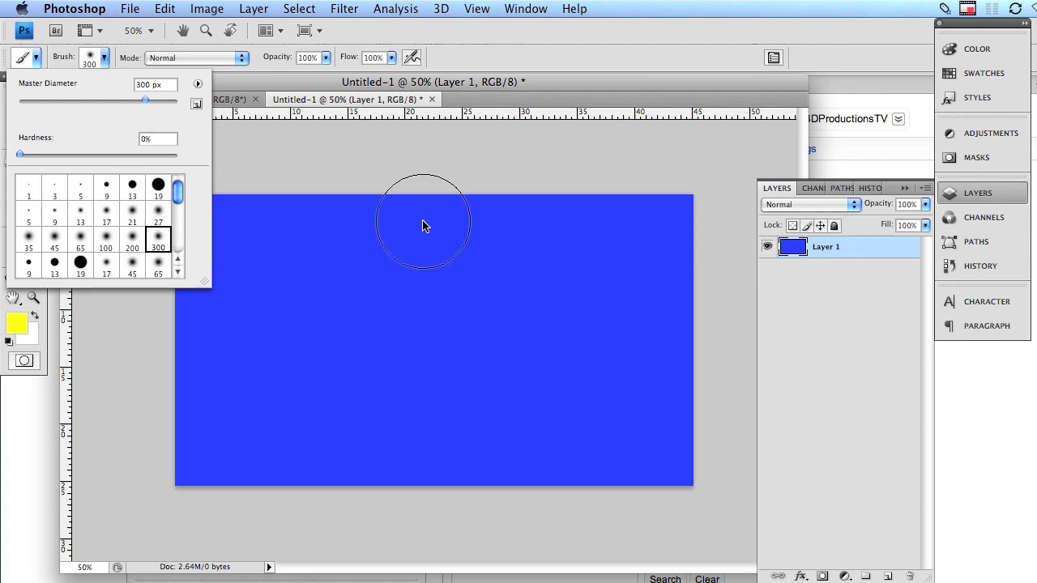
{"action": "double_click", "coordinate": [156, 240]}
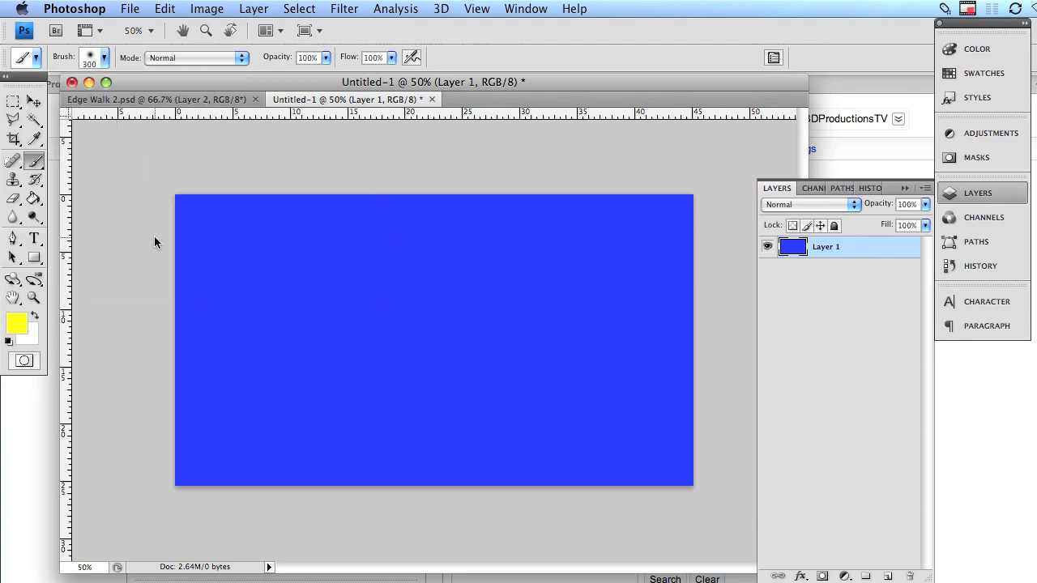
{"action": "mouse_move", "coordinate": [291, 176]}
{"action": "left_mouse_down"}
{"action": "mouse_move", "coordinate": [214, 199]}
{"action": "mouse_move", "coordinate": [398, 410]}
{"action": "mouse_move", "coordinate": [371, 426]}
{"action": "mouse_move", "coordinate": [500, 294]}
{"action": "mouse_move", "coordinate": [622, 447]}
{"action": "mouse_move", "coordinate": [624, 567]}
{"action": "left_mouse_up"}
{"action": "left_click", "coordinate": [860, 402]}
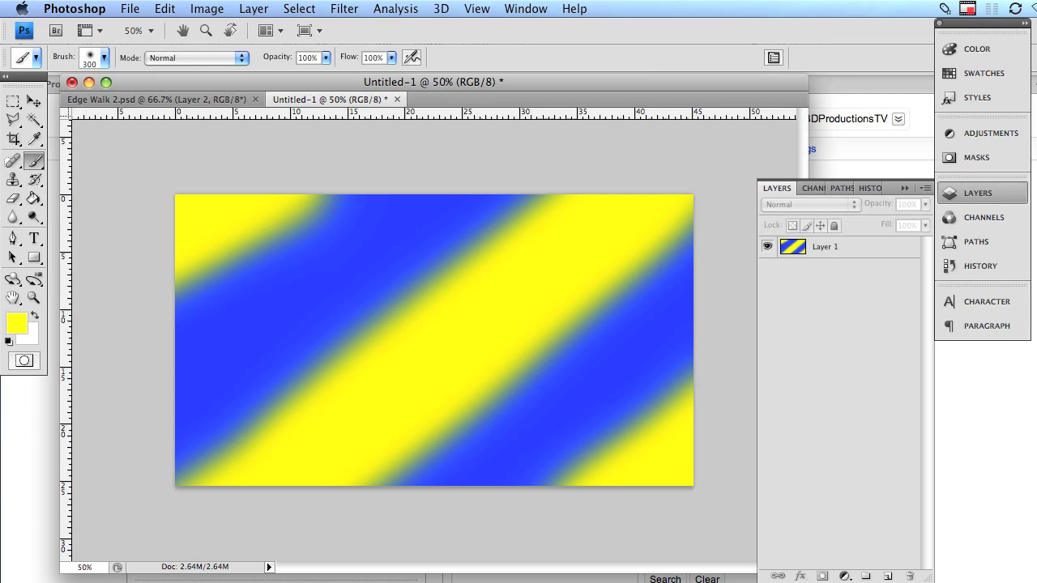
Place the Edge Walk photo on a new layer, scaled to 172.7% on the right side, and rasterize it.
{"action": "left_click", "coordinate": [889, 576]}
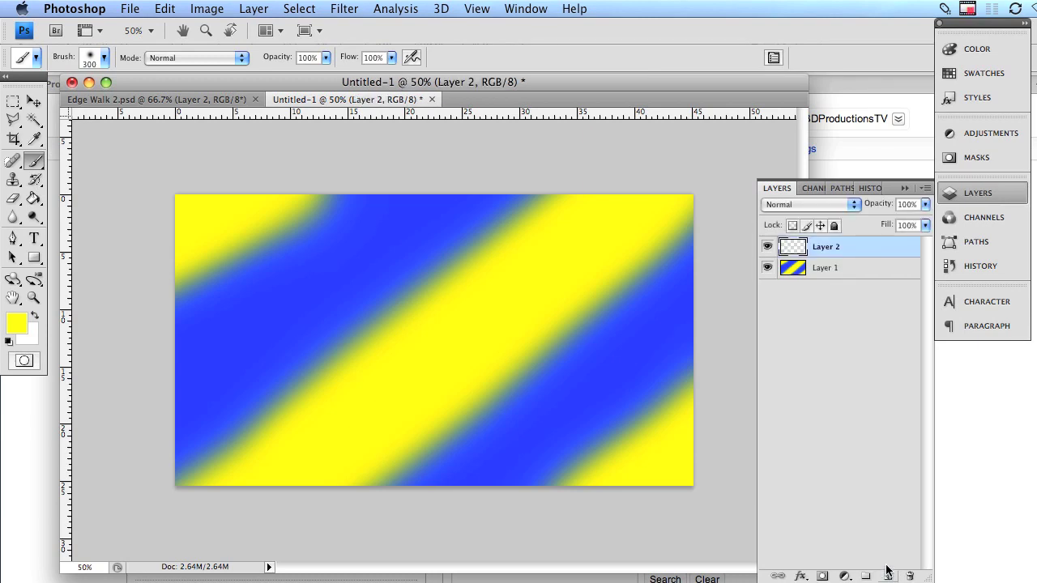
{"action": "left_click", "coordinate": [128, 8]}
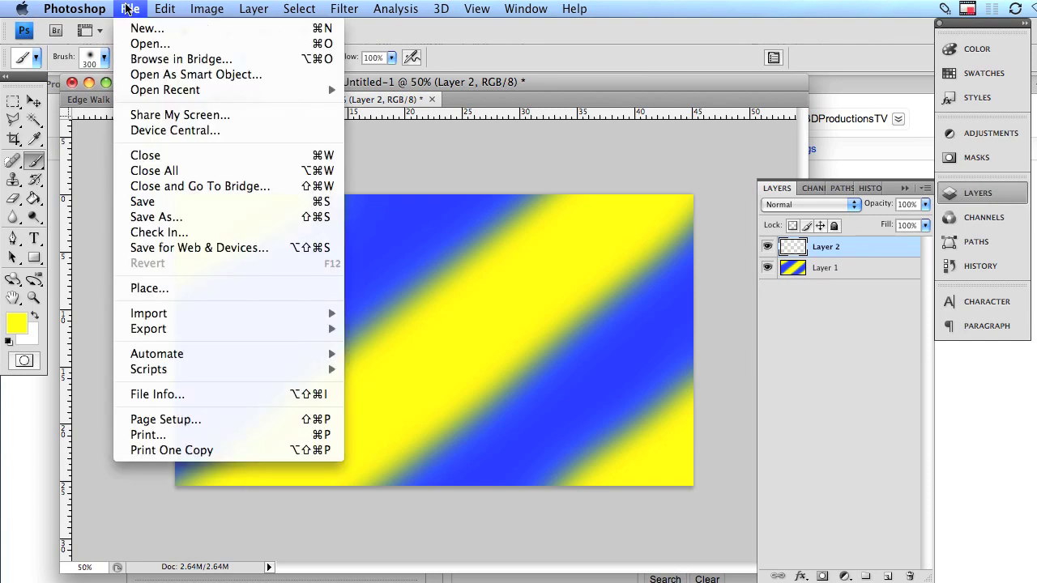
{"action": "left_click", "coordinate": [211, 288]}
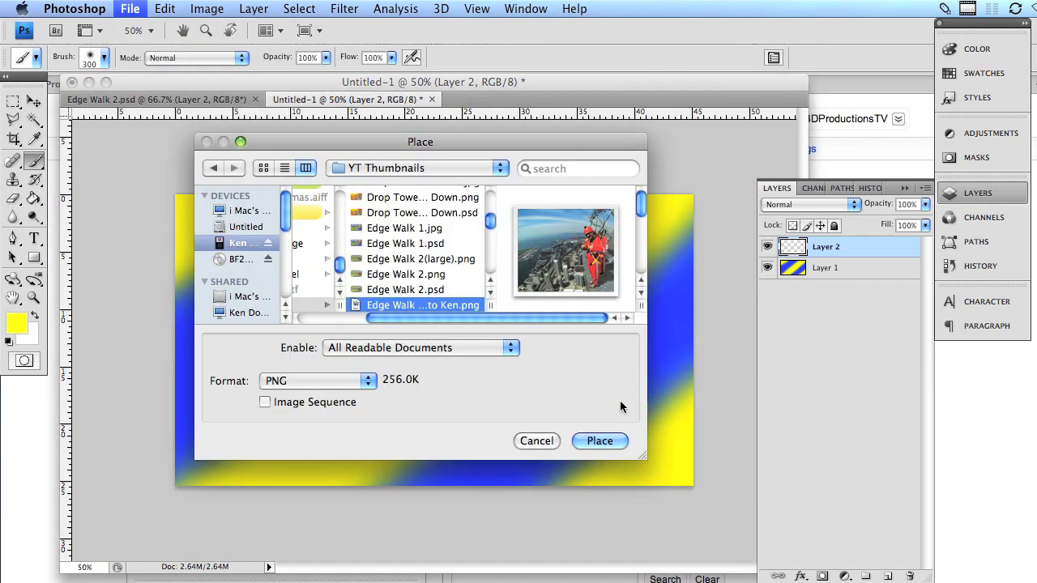
{"action": "left_click", "coordinate": [604, 441]}
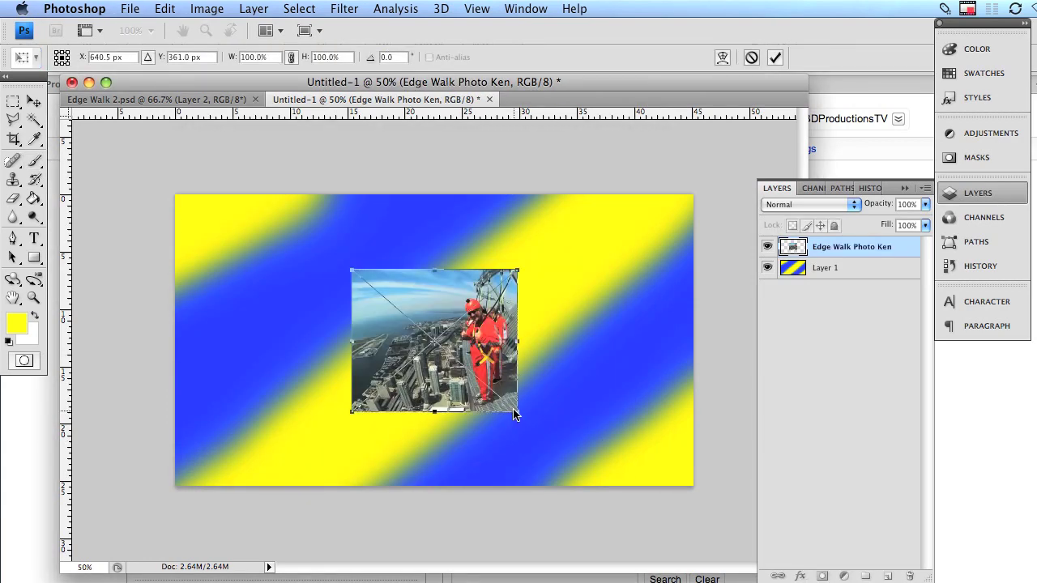
{"action": "left_click_drag", "start_coordinate": [517, 412], "coordinate": [637, 515]}
{"action": "left_click_drag", "start_coordinate": [552, 464], "coordinate": [620, 395]}
{"action": "key", "text": "Return"}
{"action": "left_click", "coordinate": [638, 395]}
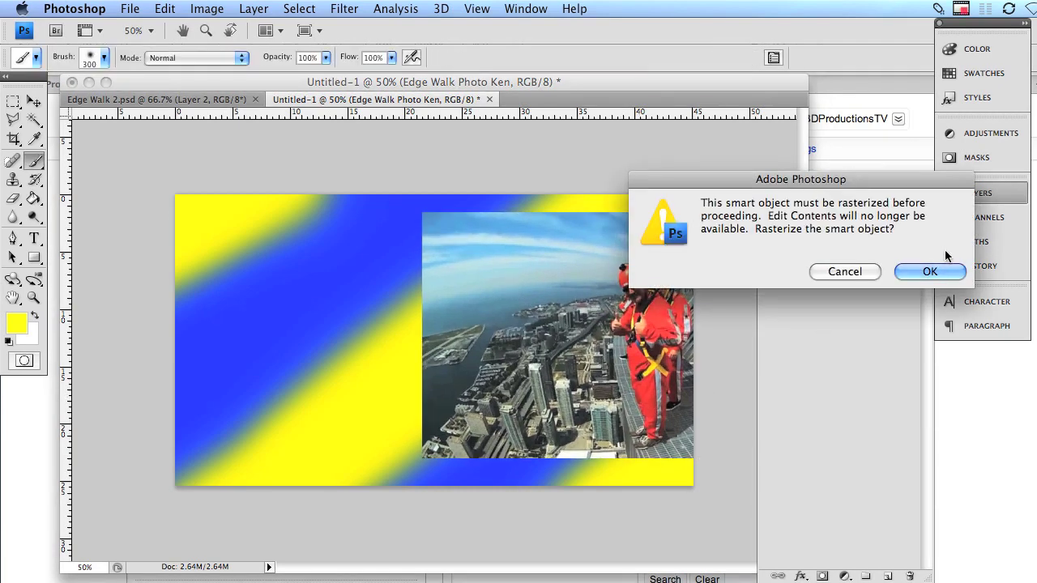
{"action": "left_click", "coordinate": [923, 272]}
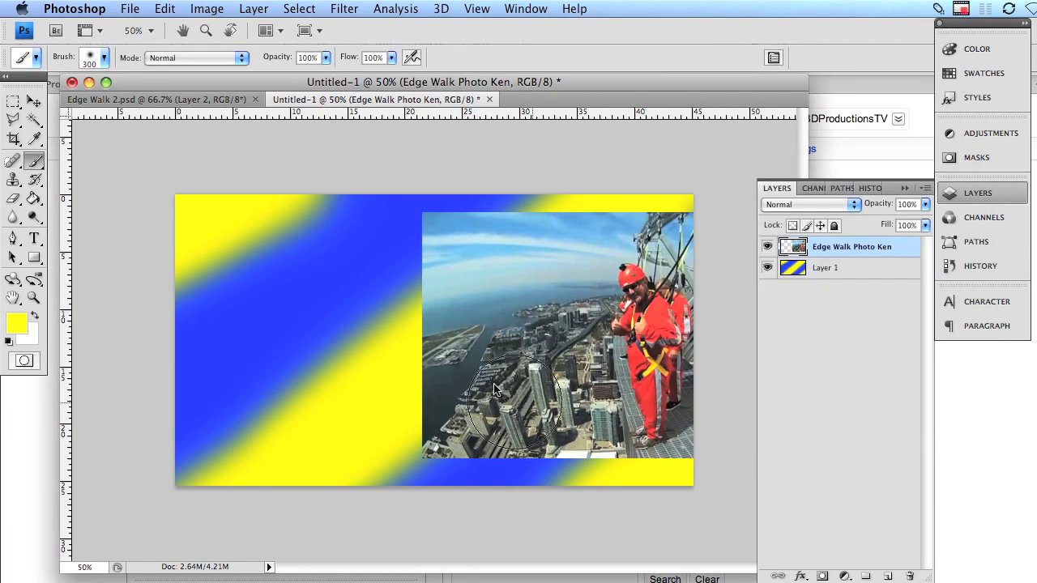
Add an 8 px white outside stroke to the Edge Walk photo layer.
{"action": "double_click", "coordinate": [892, 247]}
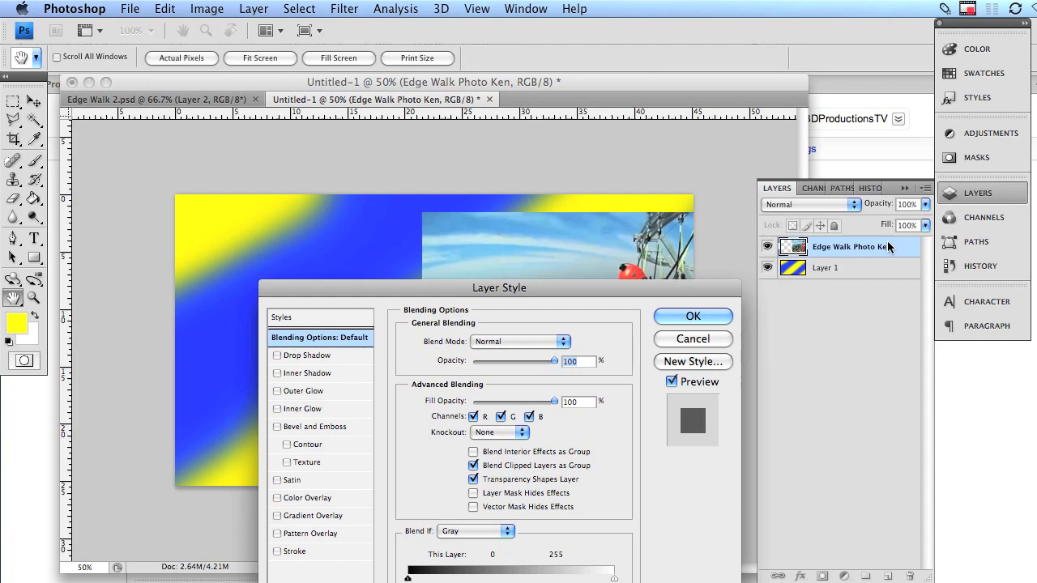
{"action": "left_click_drag", "start_coordinate": [518, 309], "coordinate": [481, 180]}
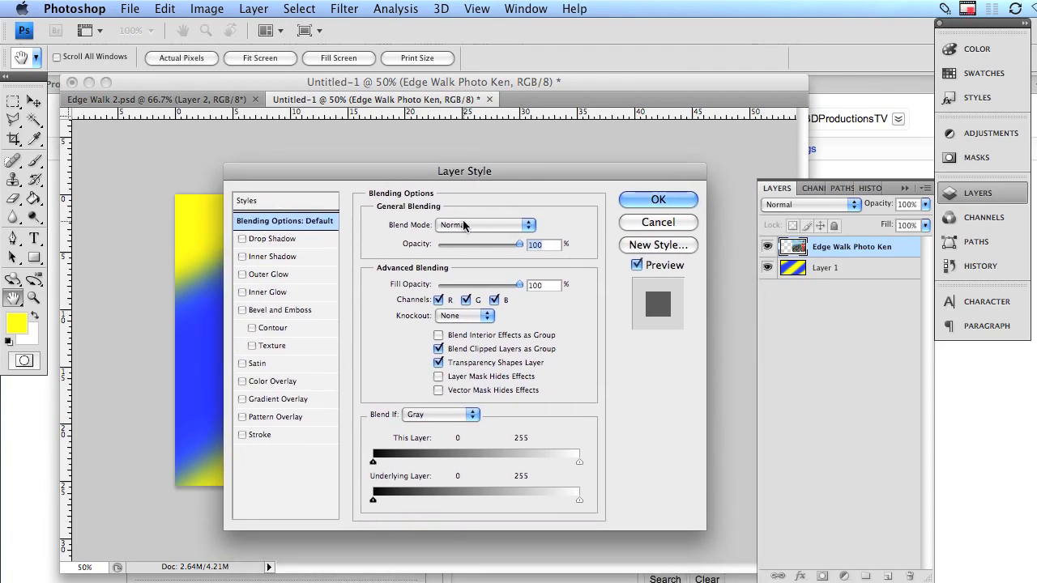
{"action": "left_click", "coordinate": [260, 434]}
{"action": "left_click", "coordinate": [407, 333]}
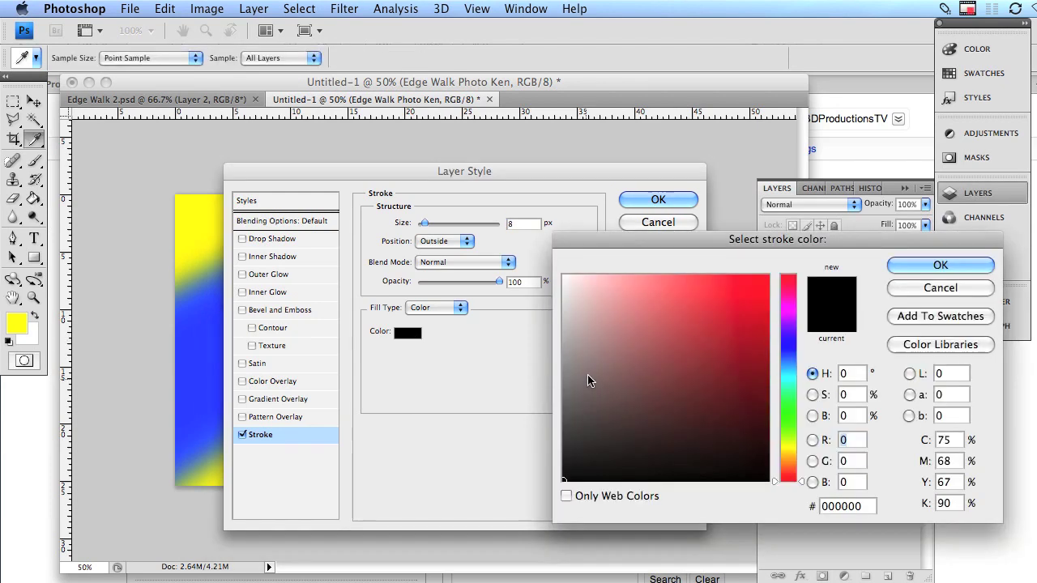
{"action": "left_click_drag", "start_coordinate": [587, 374], "coordinate": [479, 226]}
{"action": "left_click", "coordinate": [981, 276]}
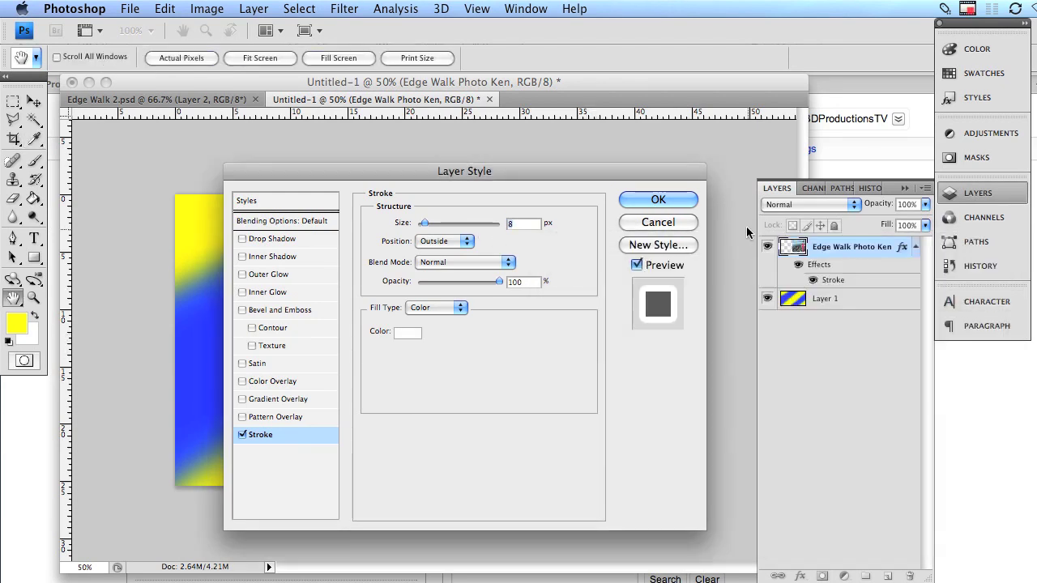
{"action": "key", "text": "Return"}
{"action": "key", "text": "b"}
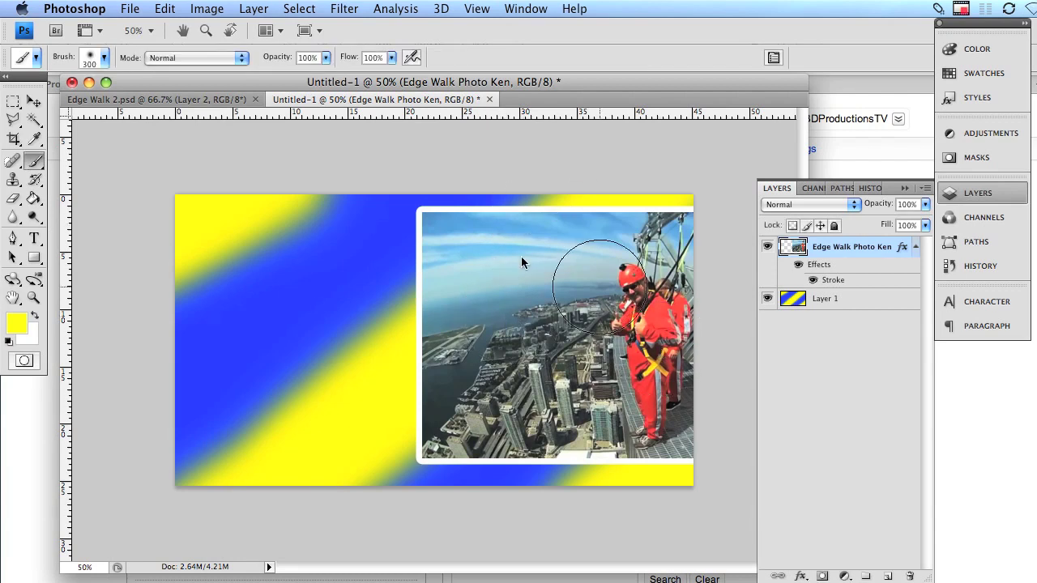
On a new layer, type the yellow title 'The Edge Walk' in the upper left of the canvas.
{"action": "left_click", "coordinate": [889, 576]}
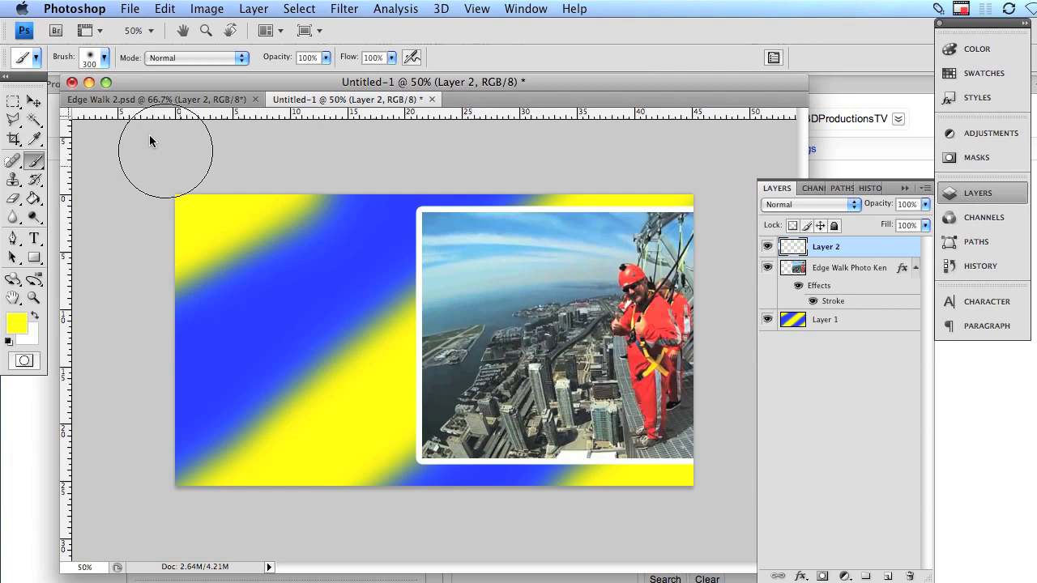
{"action": "key", "text": "t"}
{"action": "left_click", "coordinate": [241, 263]}
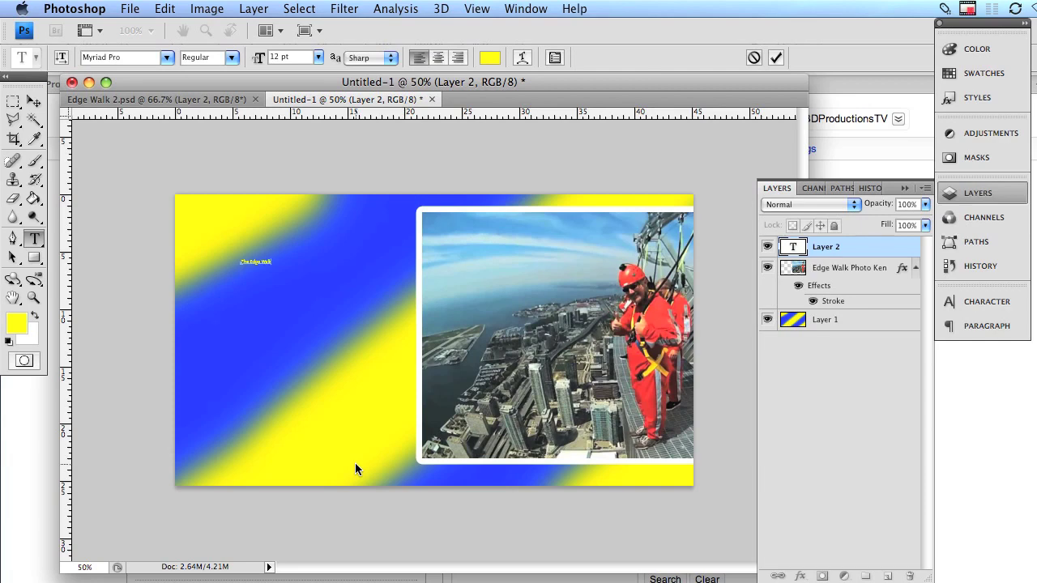
{"action": "left_click", "coordinate": [35, 100]}
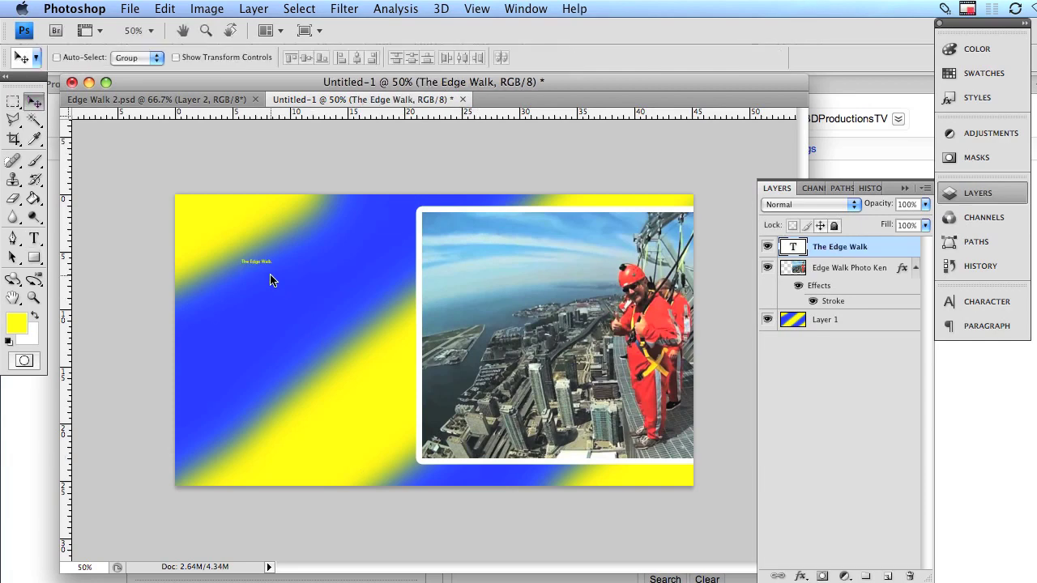
Scale the title up so it stretches across the top of the thumbnail.
{"action": "left_click", "coordinate": [165, 9]}
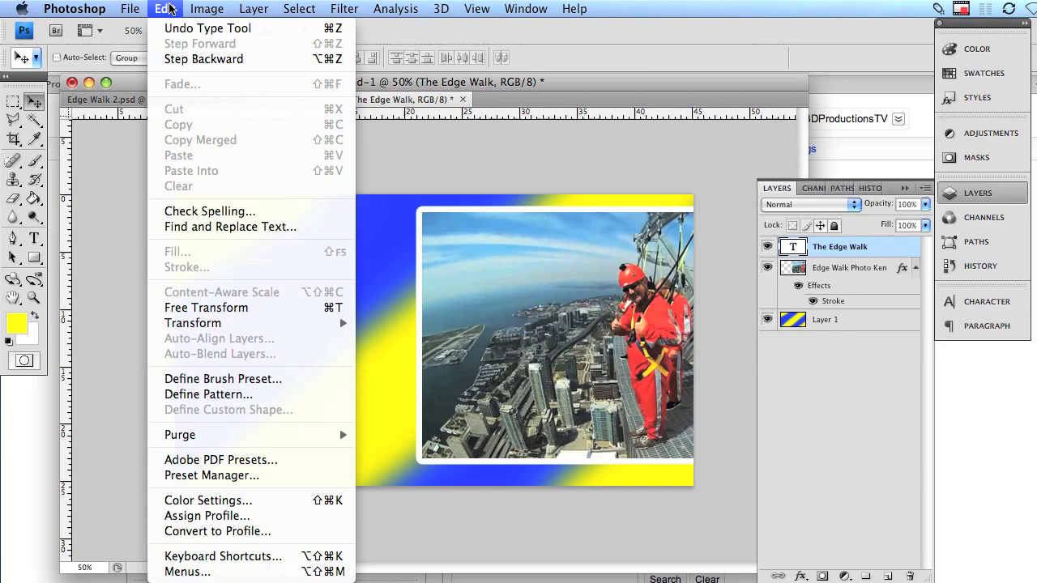
{"action": "mouse_move", "coordinate": [230, 323]}
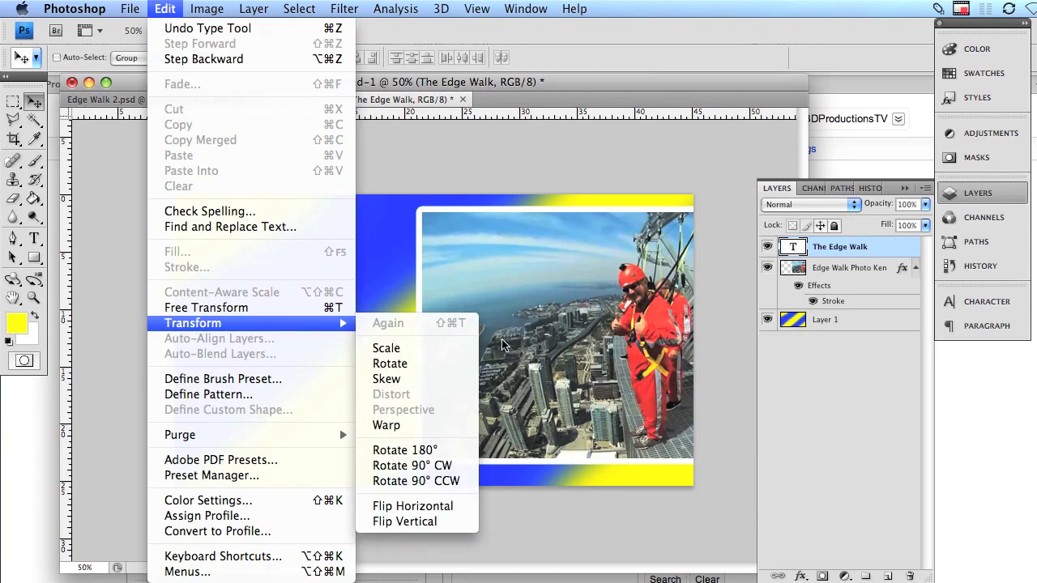
{"action": "left_click", "coordinate": [430, 348]}
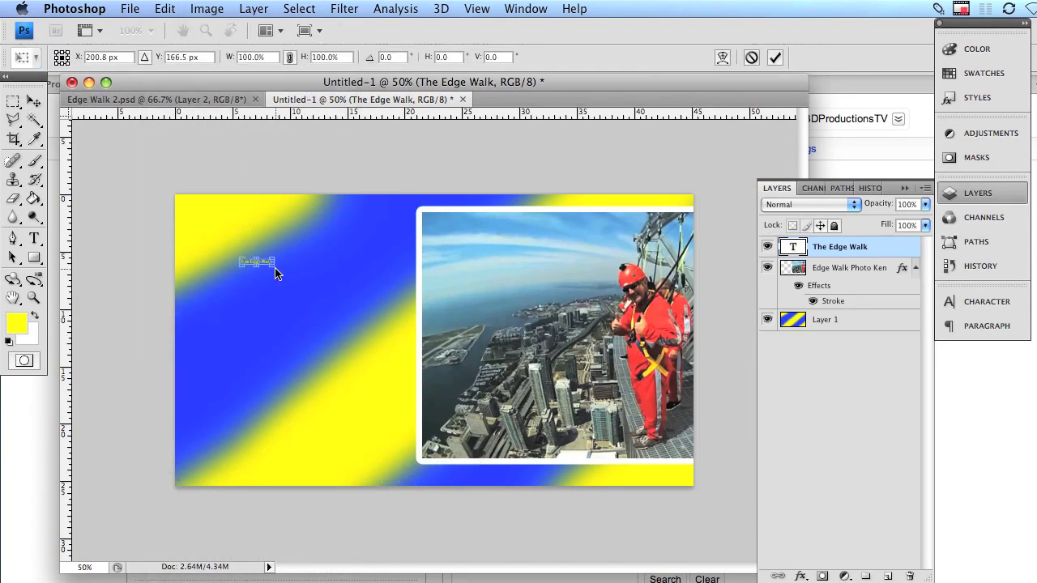
{"action": "left_click_drag", "start_coordinate": [275, 268], "coordinate": [515, 342]}
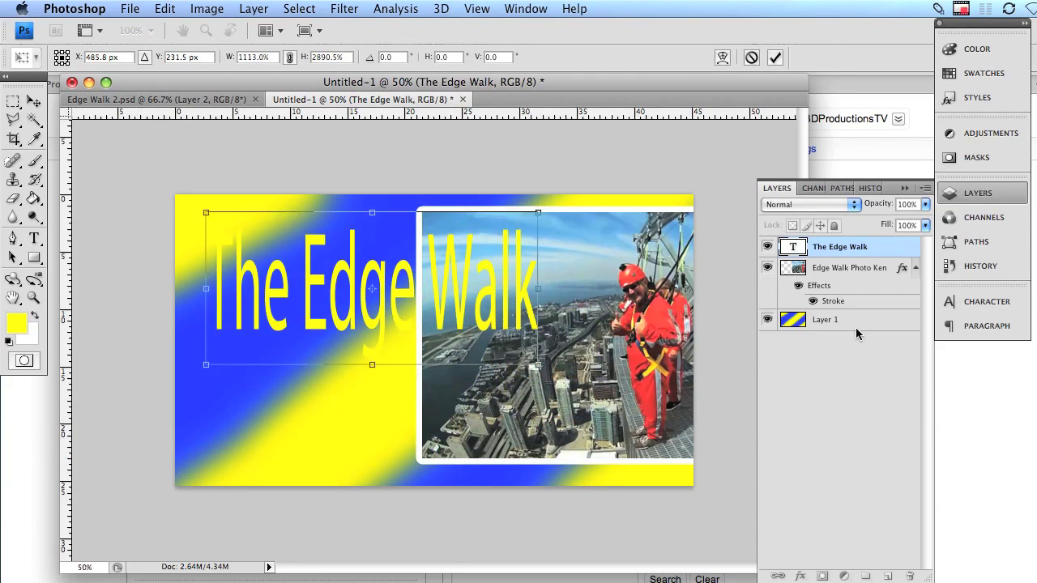
{"action": "key", "text": "Return"}
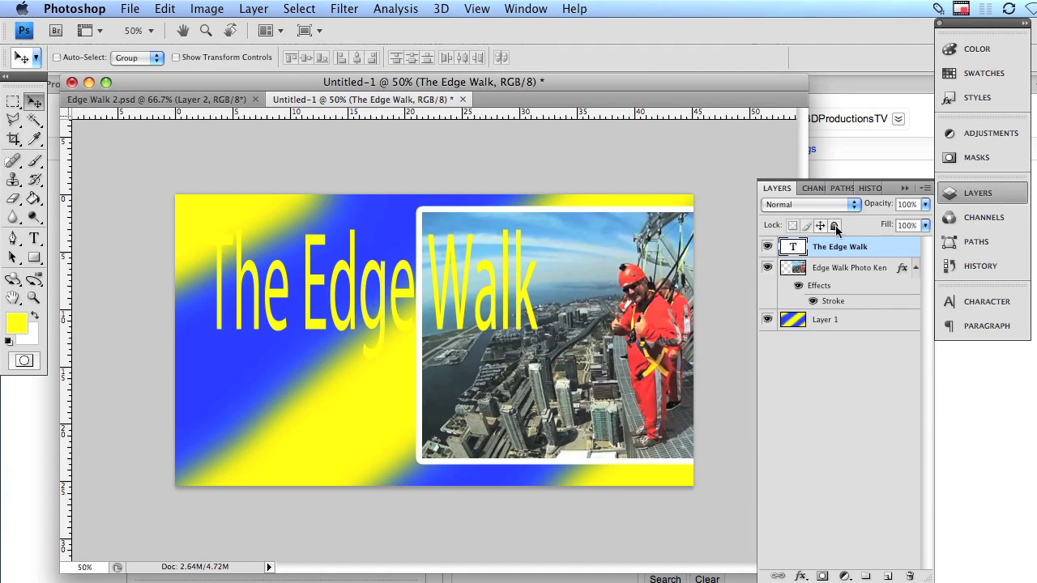
Change the title text's font family to Arial Black in the Character panel.
{"action": "left_click", "coordinate": [975, 302]}
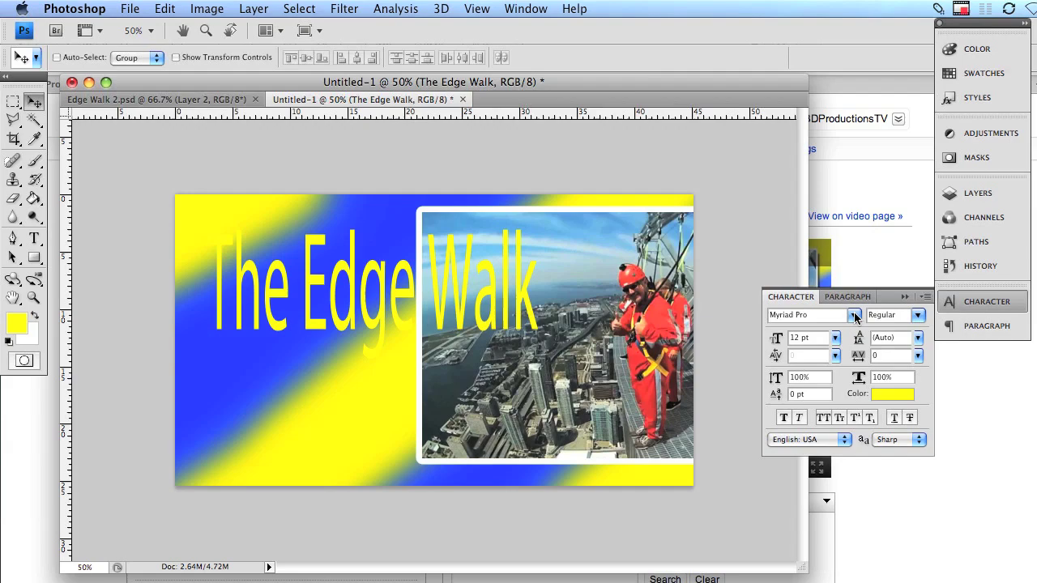
{"action": "left_click", "coordinate": [855, 316]}
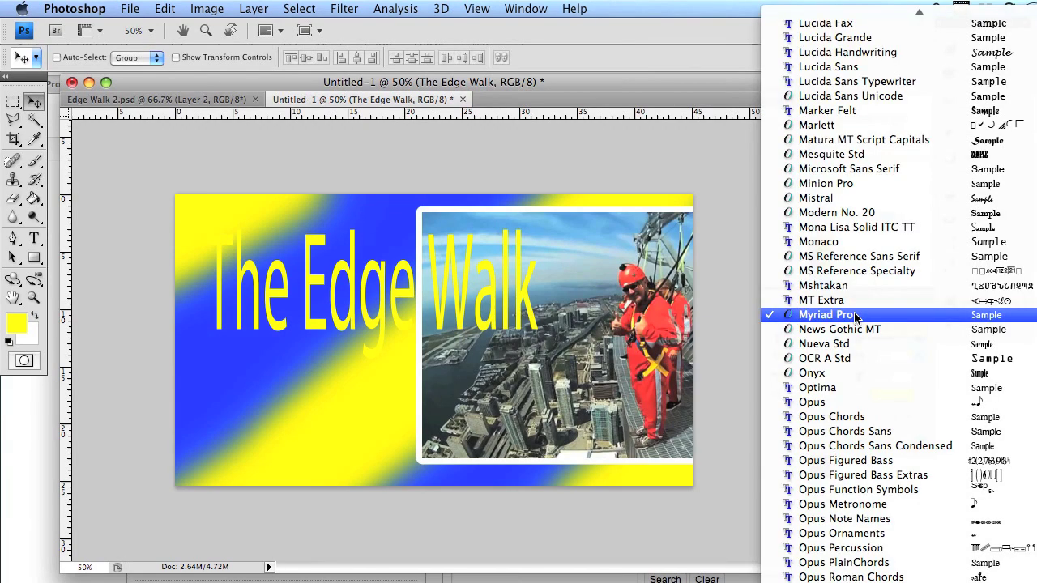
{"action": "mouse_move", "coordinate": [829, 4]}
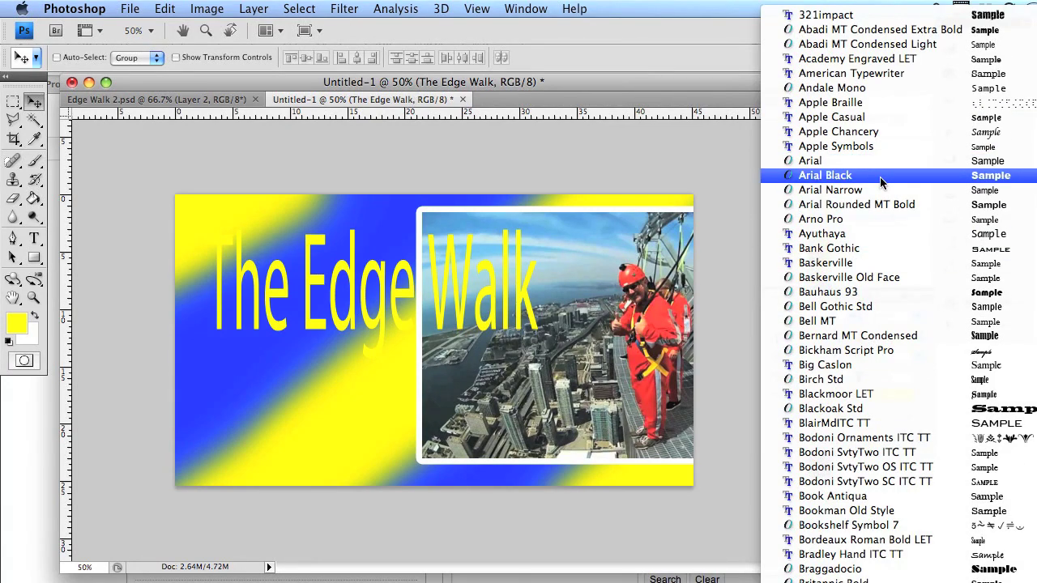
{"action": "left_click", "coordinate": [880, 177]}
{"action": "left_click", "coordinate": [801, 297]}
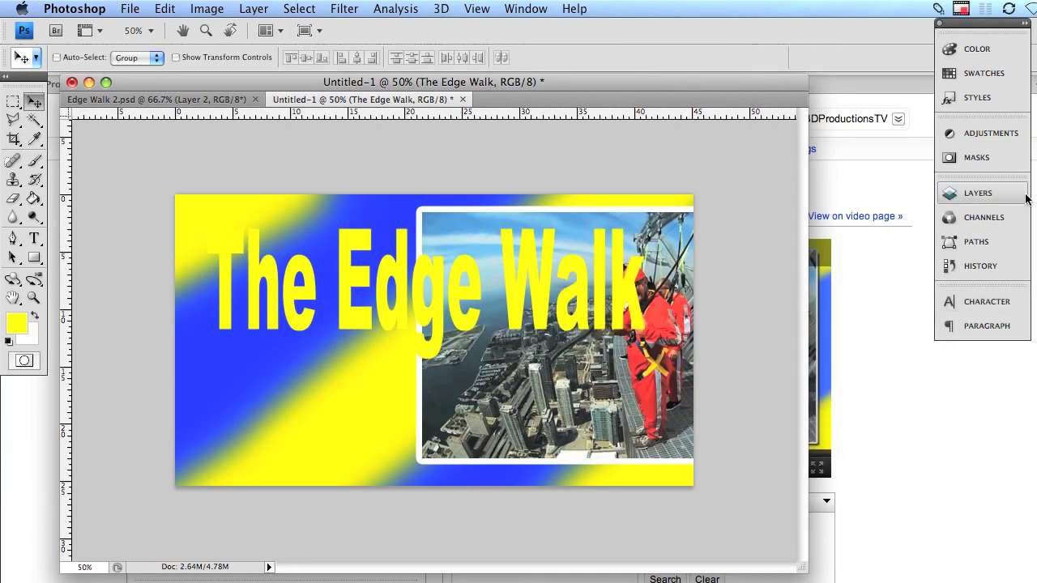
Enable a Stroke on the title layer and set its colour to vivid blue #0036ff.
{"action": "left_click", "coordinate": [977, 192]}
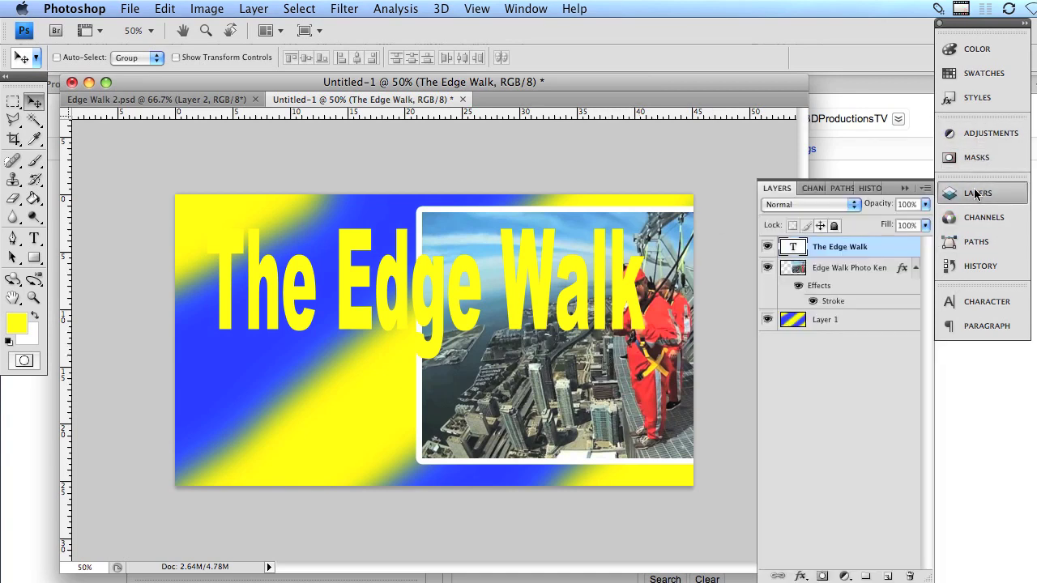
{"action": "double_click", "coordinate": [902, 250]}
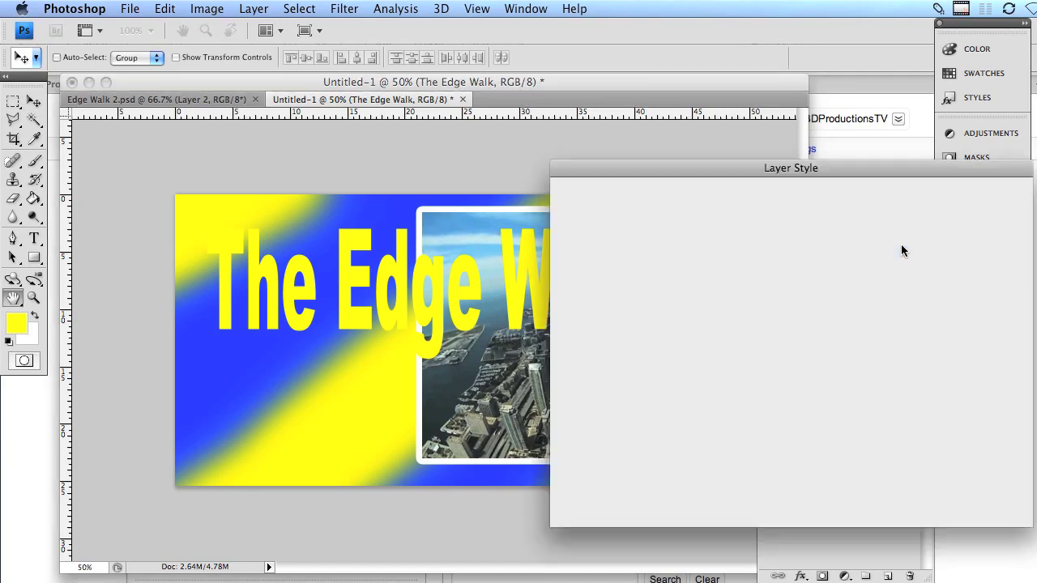
{"action": "left_click", "coordinate": [591, 434]}
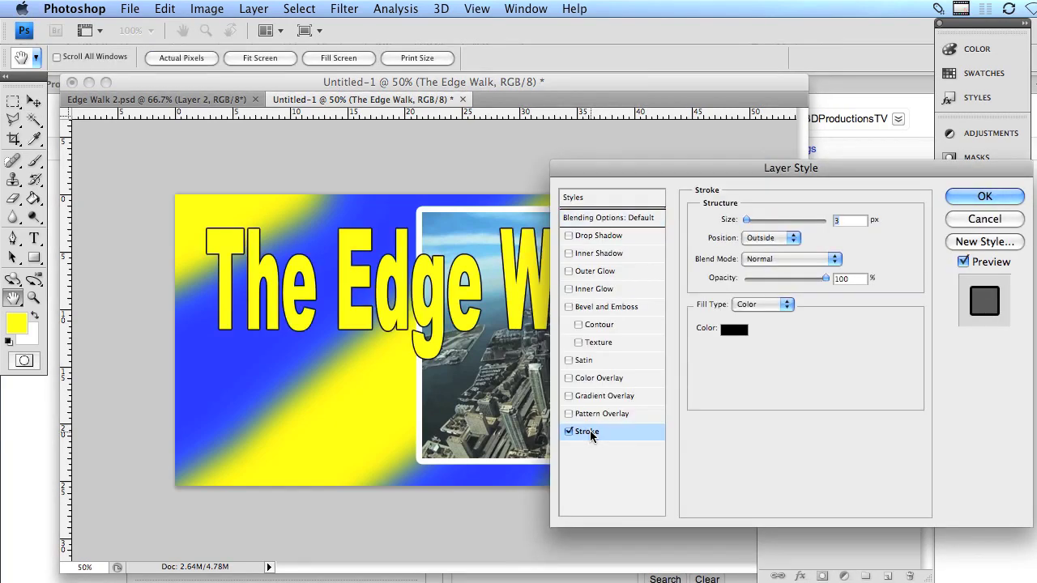
{"action": "left_click", "coordinate": [733, 334]}
{"action": "mouse_move", "coordinate": [745, 389]}
{"action": "left_mouse_down"}
{"action": "mouse_move", "coordinate": [787, 490]}
{"action": "mouse_move", "coordinate": [564, 277]}
{"action": "left_mouse_up"}
{"action": "left_click", "coordinate": [783, 352]}
{"action": "left_click_drag", "start_coordinate": [783, 353], "coordinate": [784, 361]}
{"action": "left_click_drag", "start_coordinate": [734, 301], "coordinate": [748, 308]}
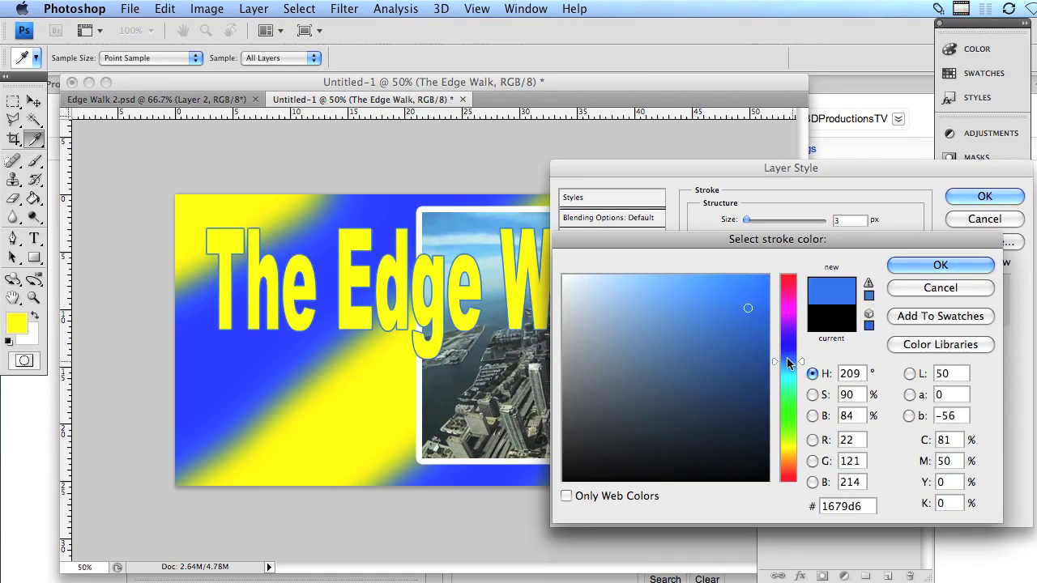
{"action": "left_click_drag", "start_coordinate": [787, 358], "coordinate": [787, 356]}
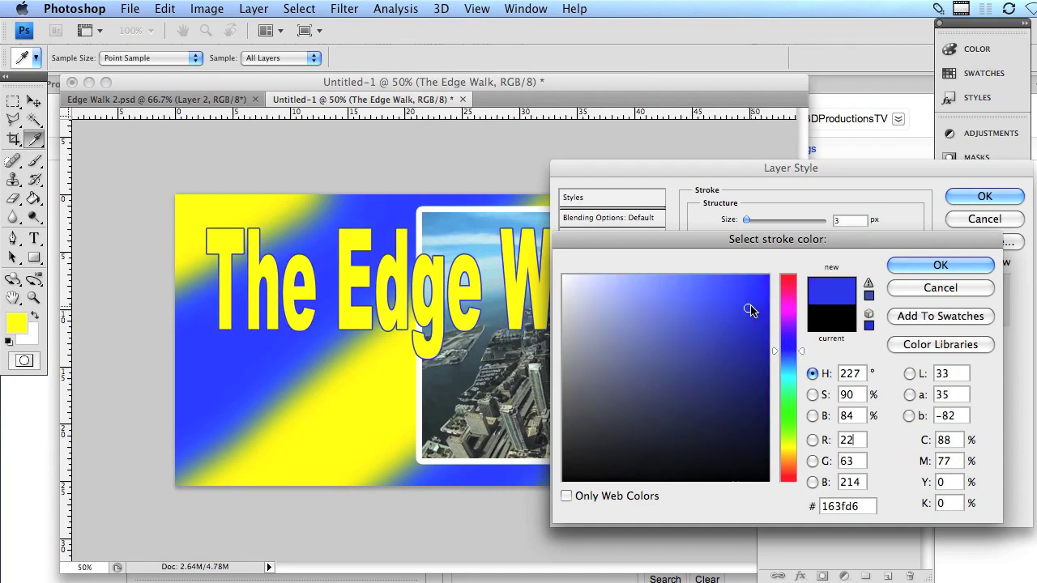
{"action": "left_click_drag", "start_coordinate": [749, 308], "coordinate": [769, 276]}
{"action": "left_click", "coordinate": [960, 267]}
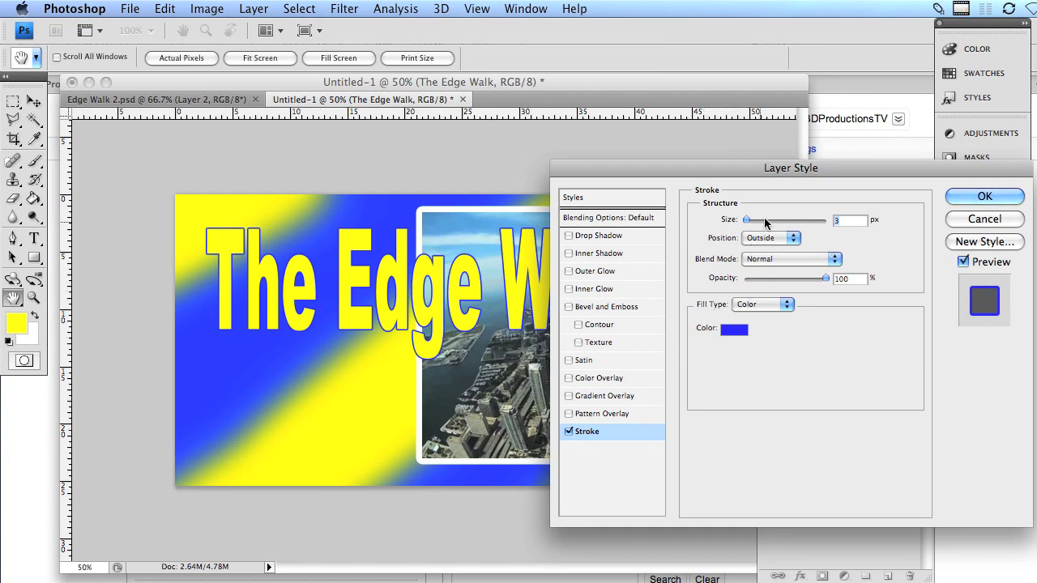
Set the title's stroke size to 8 px and apply the style.
{"action": "double_click", "coordinate": [839, 221]}
{"action": "type", "text": "8"}
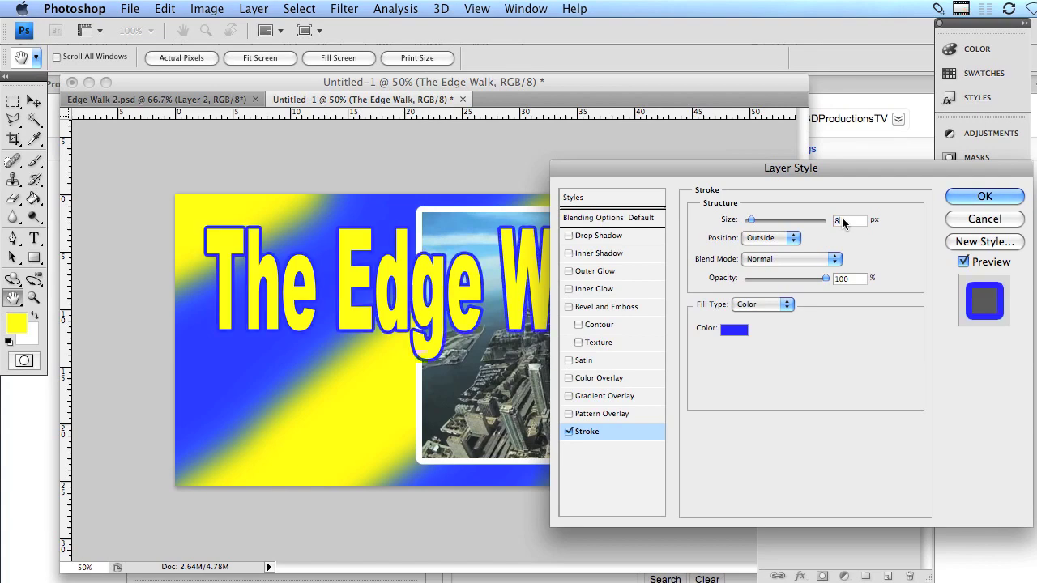
{"action": "key", "text": "Return"}
{"action": "key", "text": "v"}
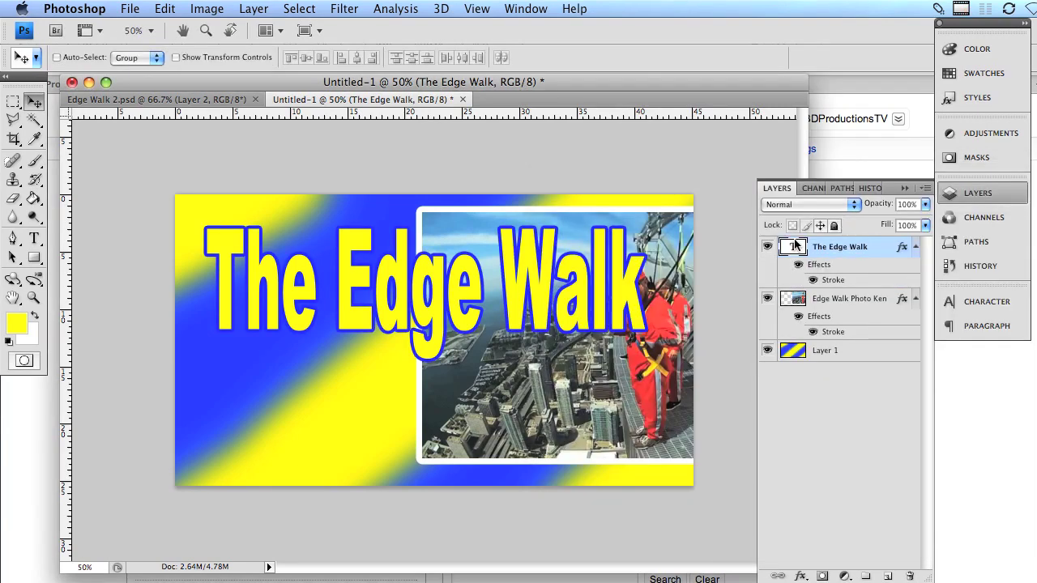
Add a drop shadow to the title with 25 px distance, 35% spread and 30 px size.
{"action": "double_click", "coordinate": [880, 259]}
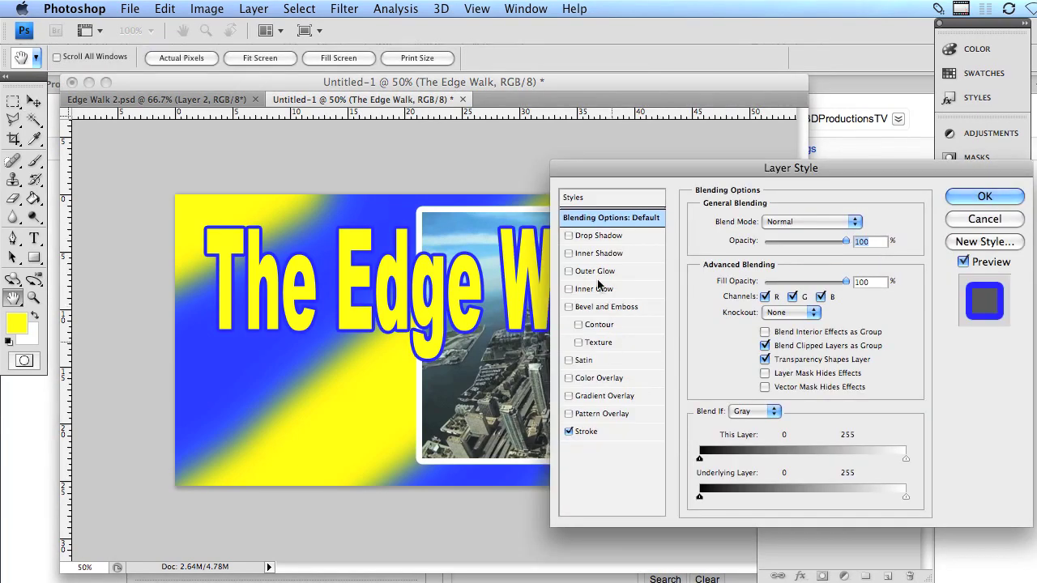
{"action": "left_click", "coordinate": [600, 235]}
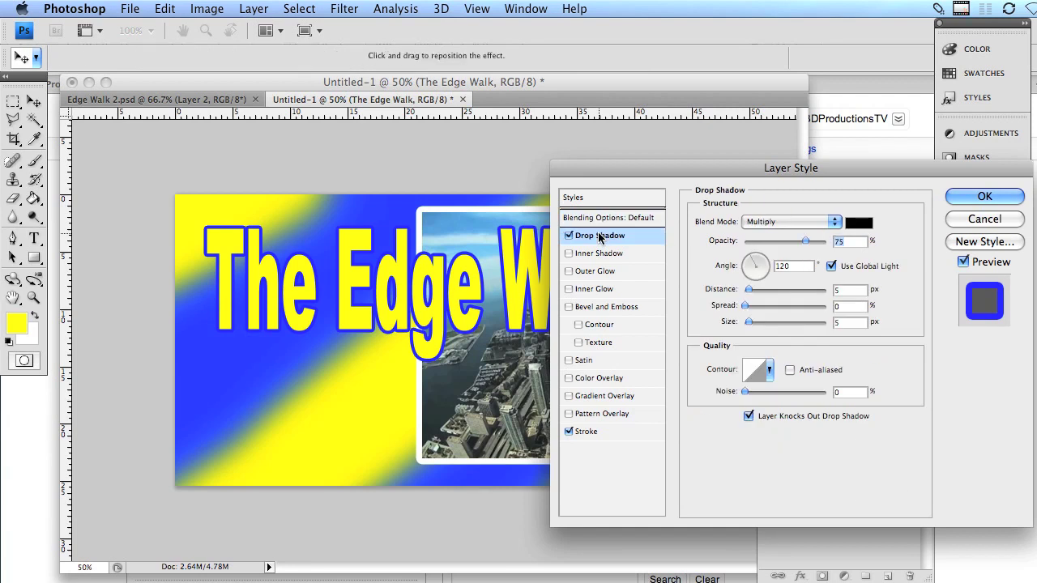
{"action": "left_click", "coordinate": [837, 290]}
{"action": "type", "text": "25"}
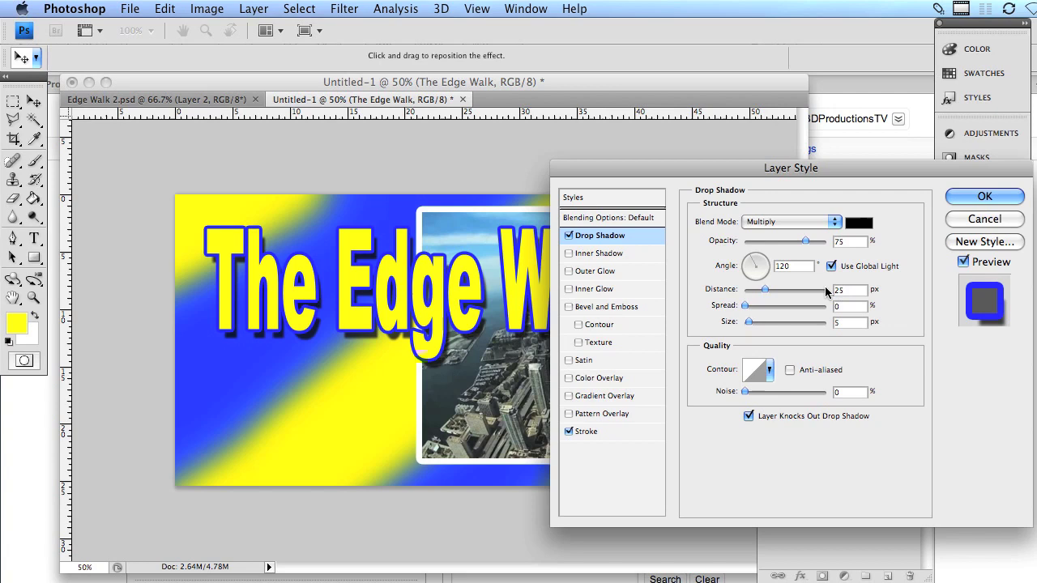
{"action": "key", "text": "Tab"}
{"action": "type", "text": "35"}
{"action": "key", "text": "Tab"}
{"action": "type", "text": "30"}
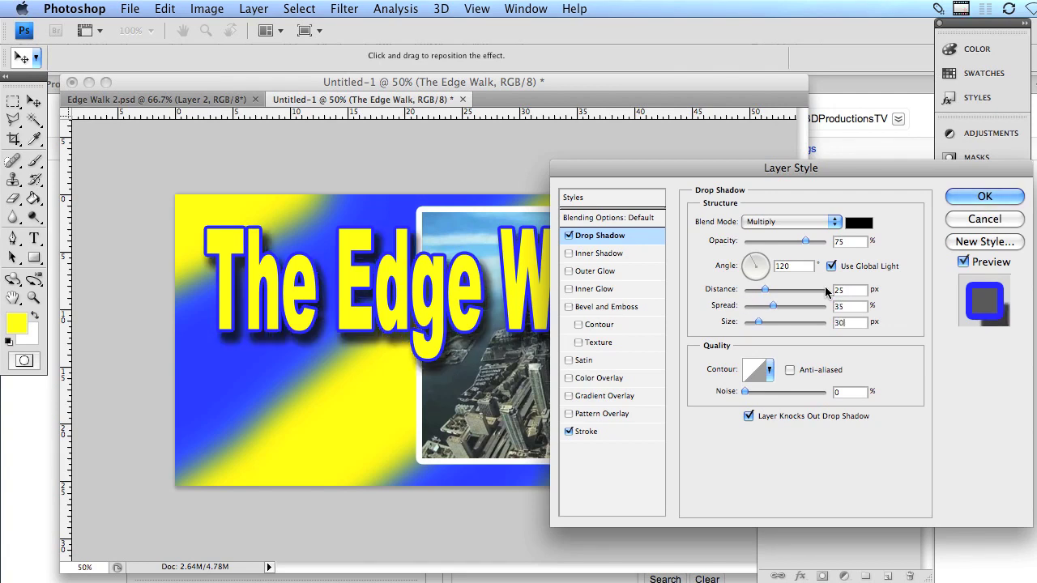
{"action": "left_click", "coordinate": [980, 197]}
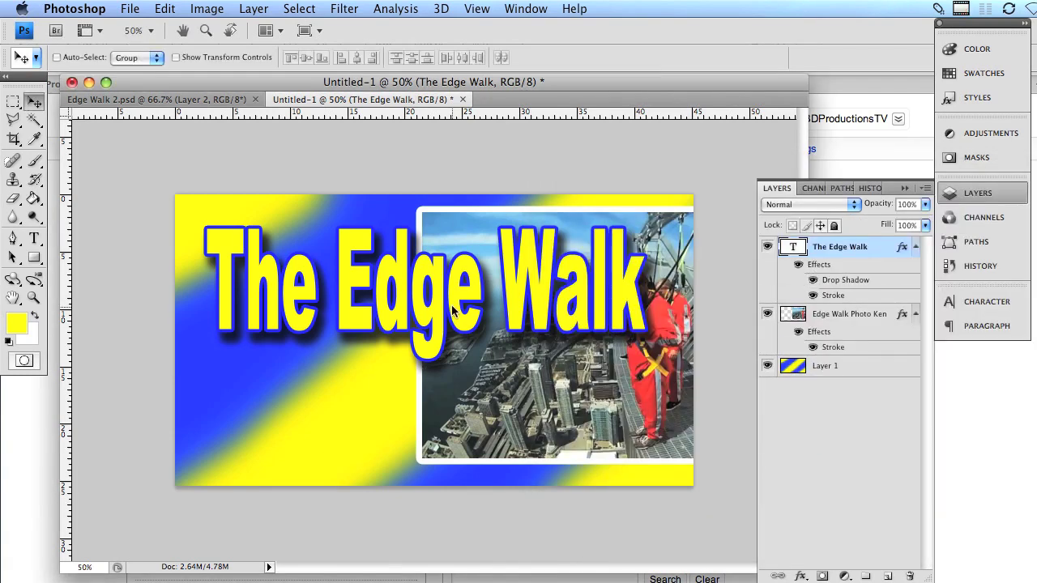
Move the title up and left, then scale it to about 87.8% width.
{"action": "left_click_drag", "start_coordinate": [450, 303], "coordinate": [430, 285]}
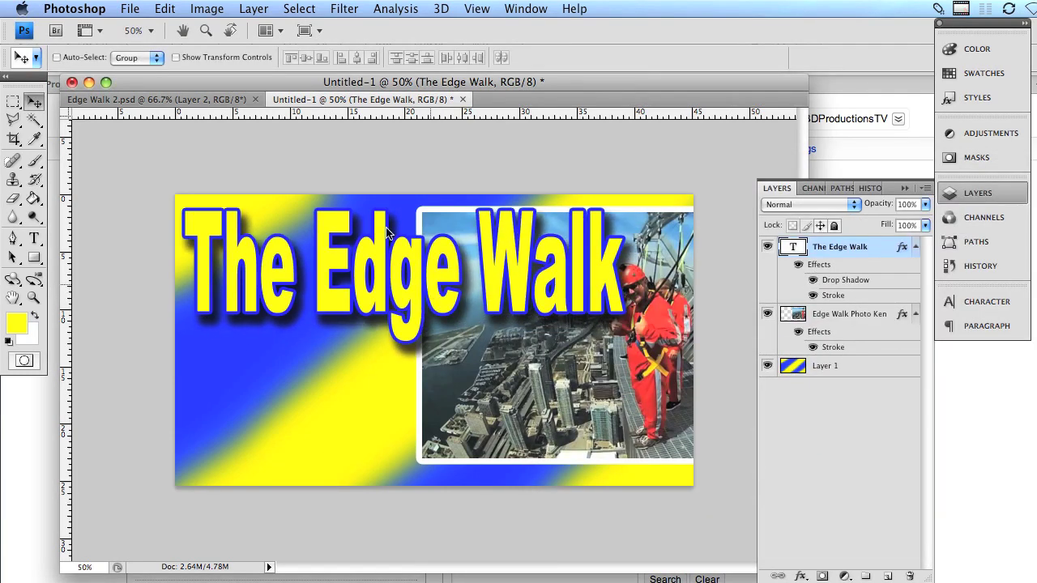
{"action": "left_click", "coordinate": [162, 9]}
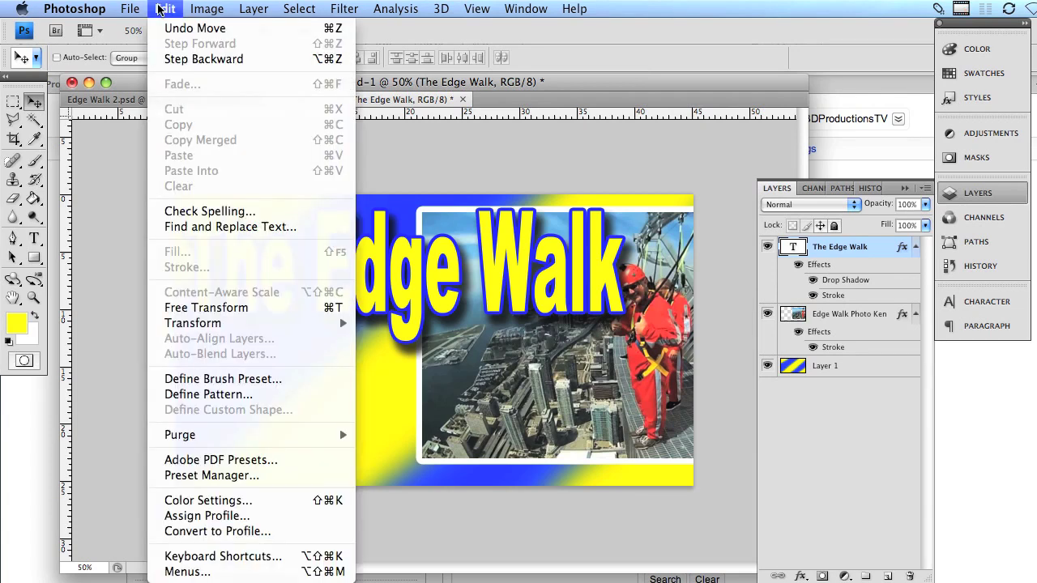
{"action": "mouse_move", "coordinate": [231, 325]}
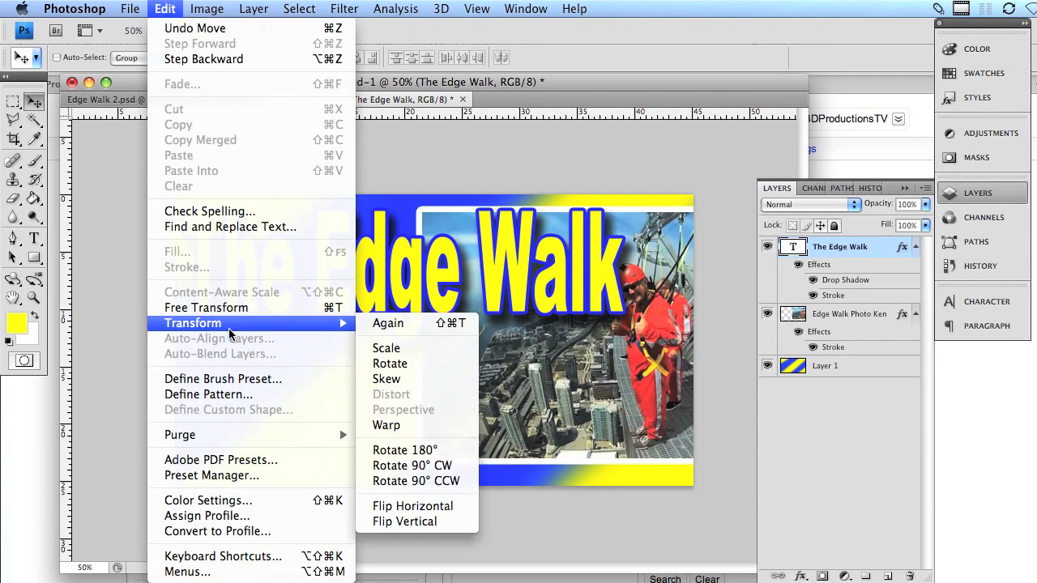
{"action": "left_click", "coordinate": [435, 350]}
{"action": "left_click_drag", "start_coordinate": [623, 276], "coordinate": [569, 274]}
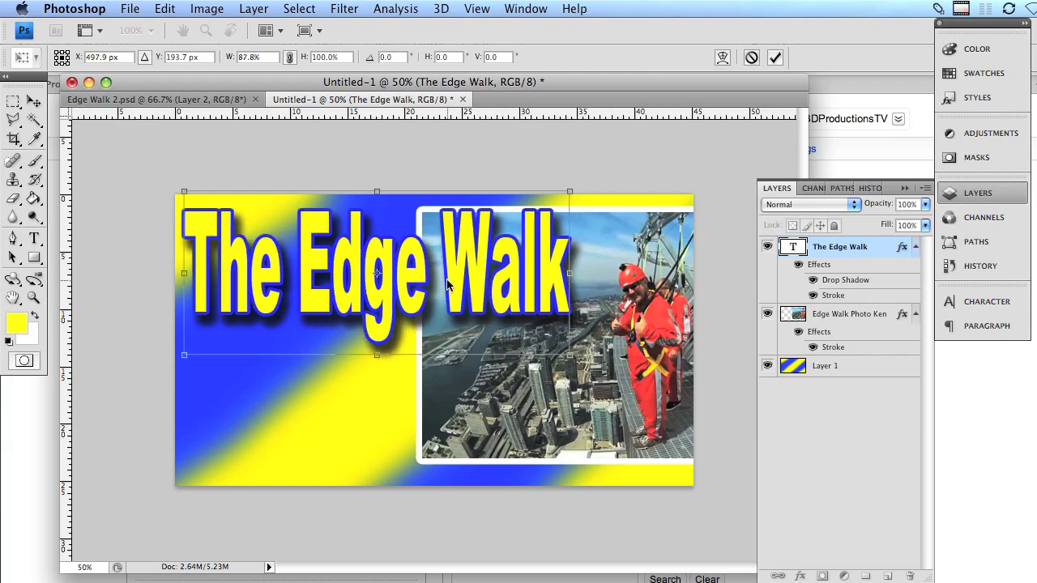
{"action": "key", "text": "Return"}
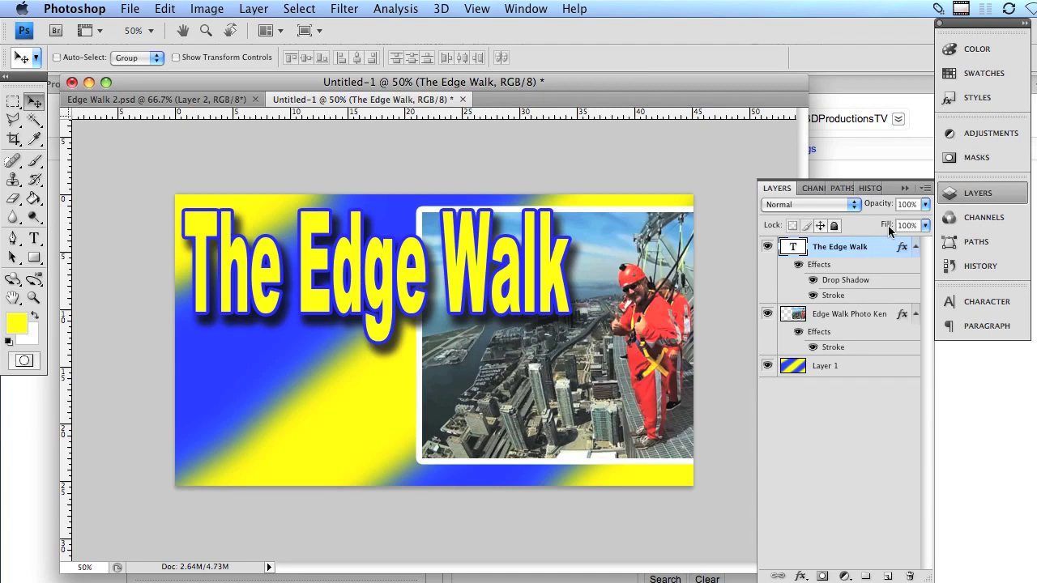
Duplicate the title layer as 'The Edge Walk copy'.
{"action": "left_click", "coordinate": [928, 190]}
{"action": "left_click", "coordinate": [962, 203]}
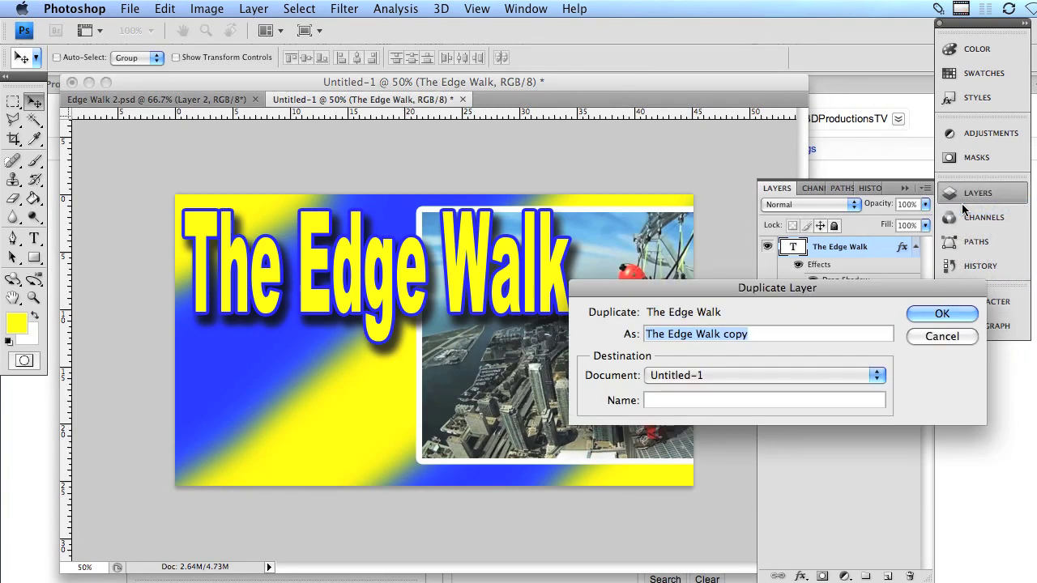
{"action": "left_click", "coordinate": [943, 314]}
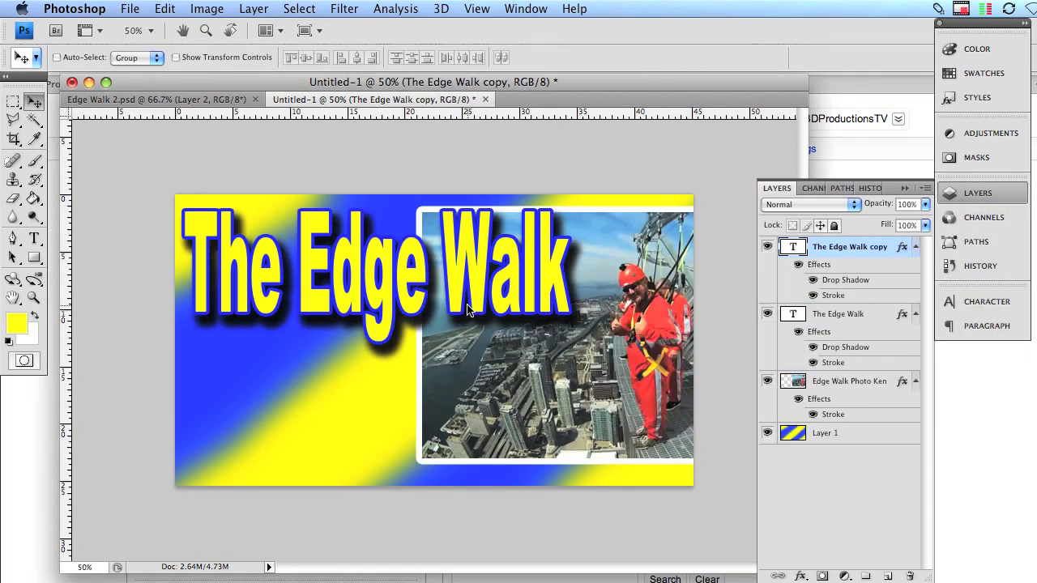
Drag the copy below the original and retype its text as 'Walkaround'.
{"action": "left_click_drag", "start_coordinate": [468, 308], "coordinate": [466, 426]}
{"action": "key", "text": "t"}
{"action": "double_click", "coordinate": [441, 391]}
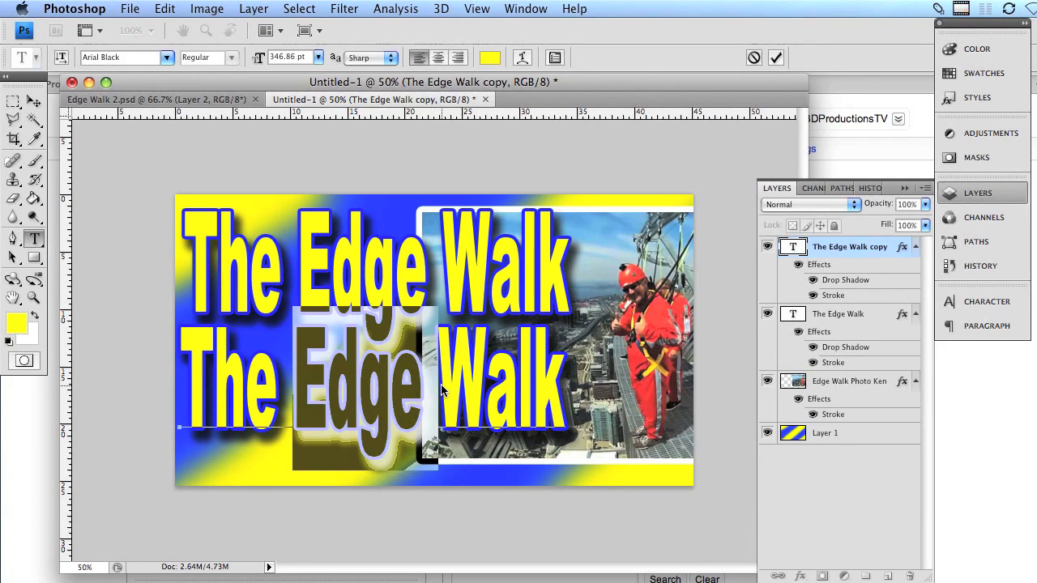
{"action": "triple_click", "coordinate": [441, 391]}
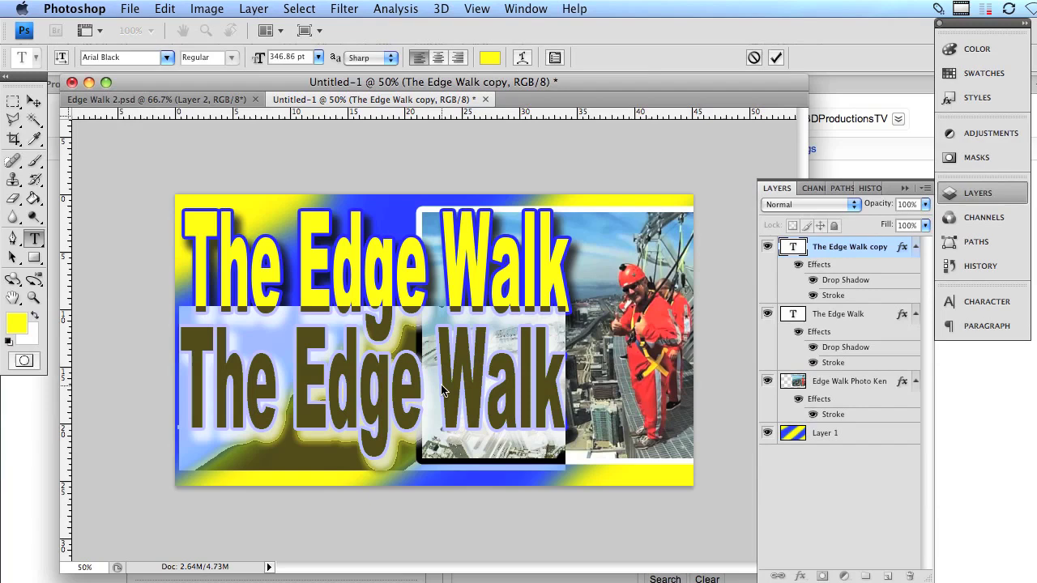
{"action": "type", "text": "Walk"}
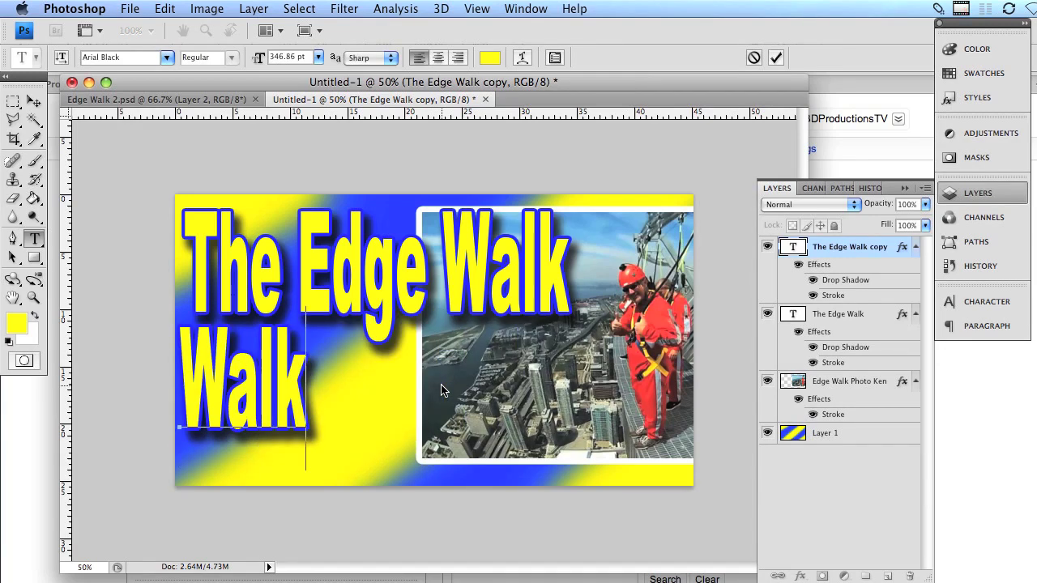
{"action": "type", "text": "a"}
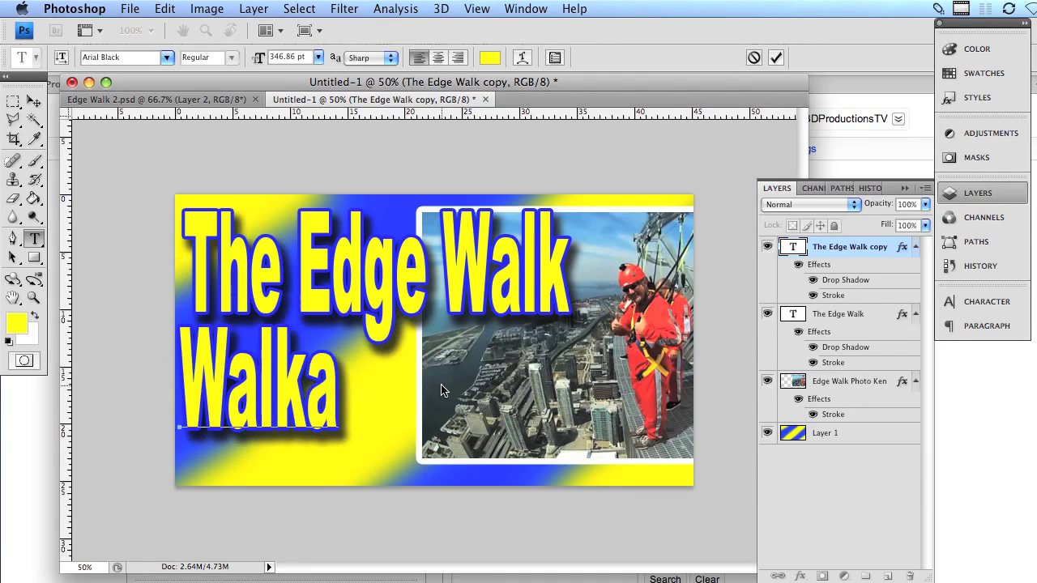
{"action": "type", "text": "round"}
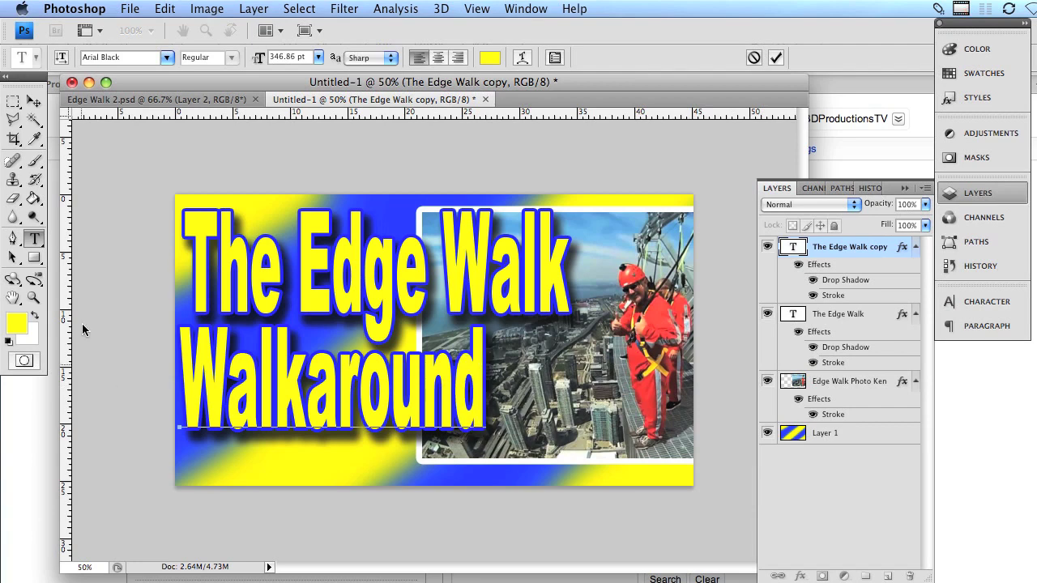
Commit the Walkaround text and scale it wider to match the first line.
{"action": "left_click", "coordinate": [33, 101]}
{"action": "left_click", "coordinate": [165, 9]}
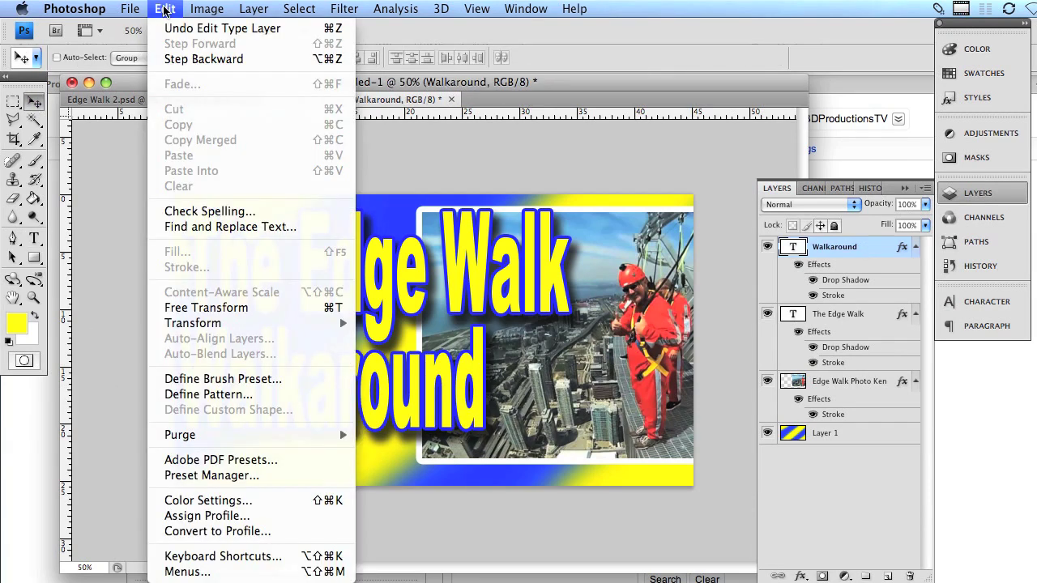
{"action": "mouse_move", "coordinate": [221, 328]}
{"action": "left_click", "coordinate": [430, 351]}
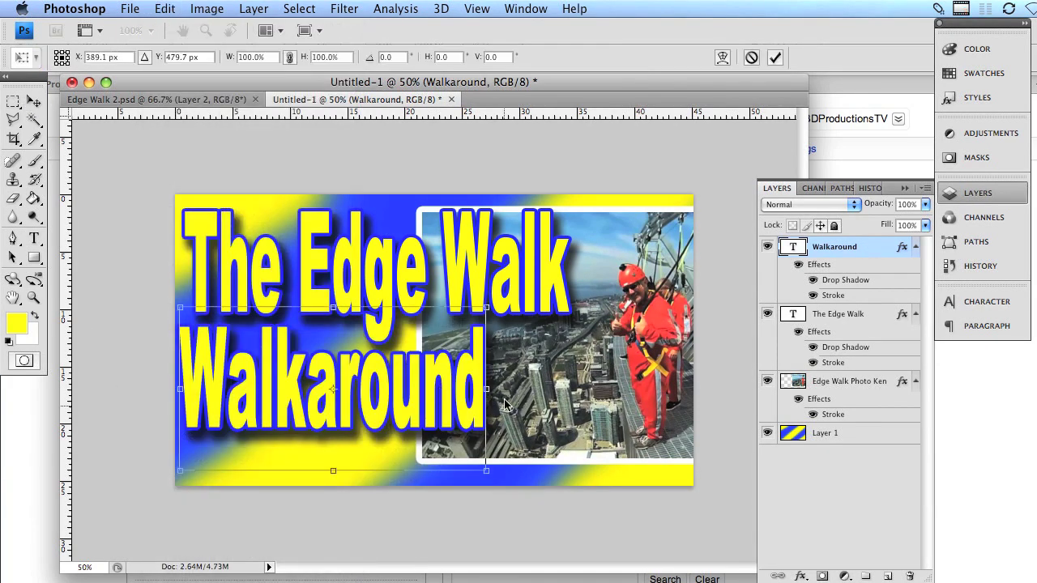
{"action": "left_click_drag", "start_coordinate": [489, 391], "coordinate": [573, 387]}
{"action": "double_click", "coordinate": [503, 397]}
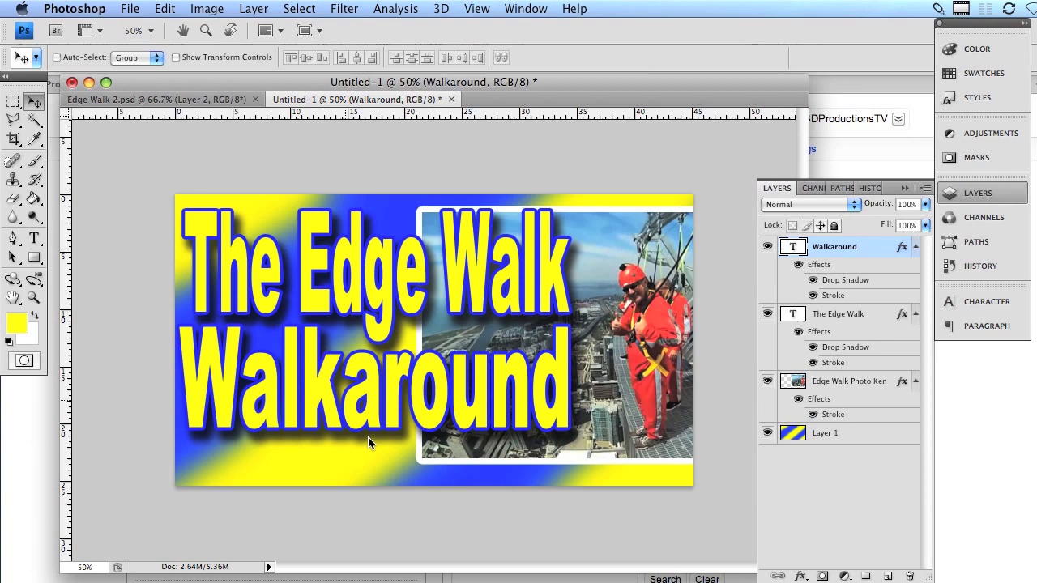
Stretch Walkaround taller at top and bottom and narrow it slightly from the left.
{"action": "left_click", "coordinate": [170, 9]}
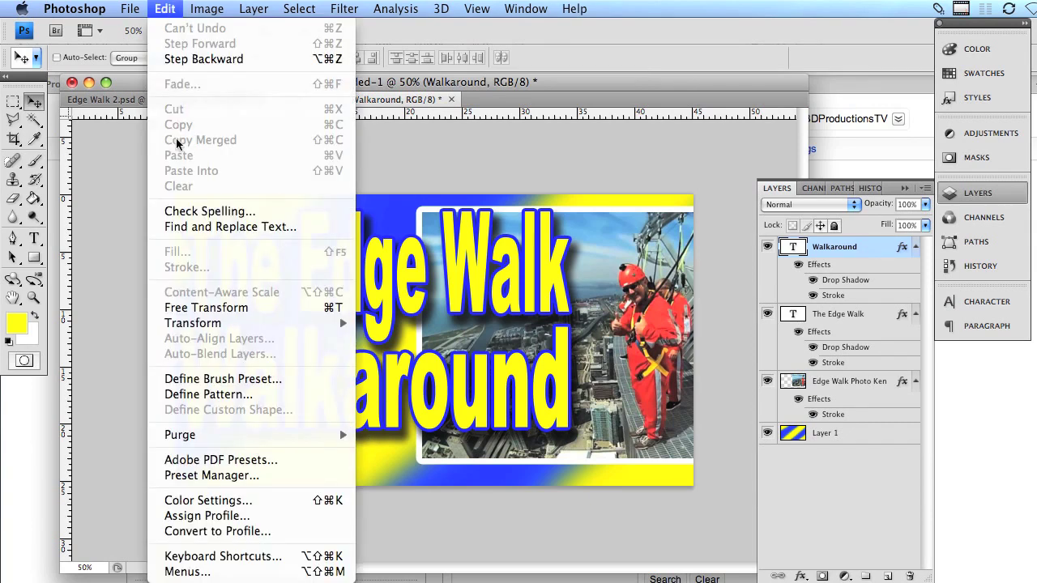
{"action": "mouse_move", "coordinate": [225, 326]}
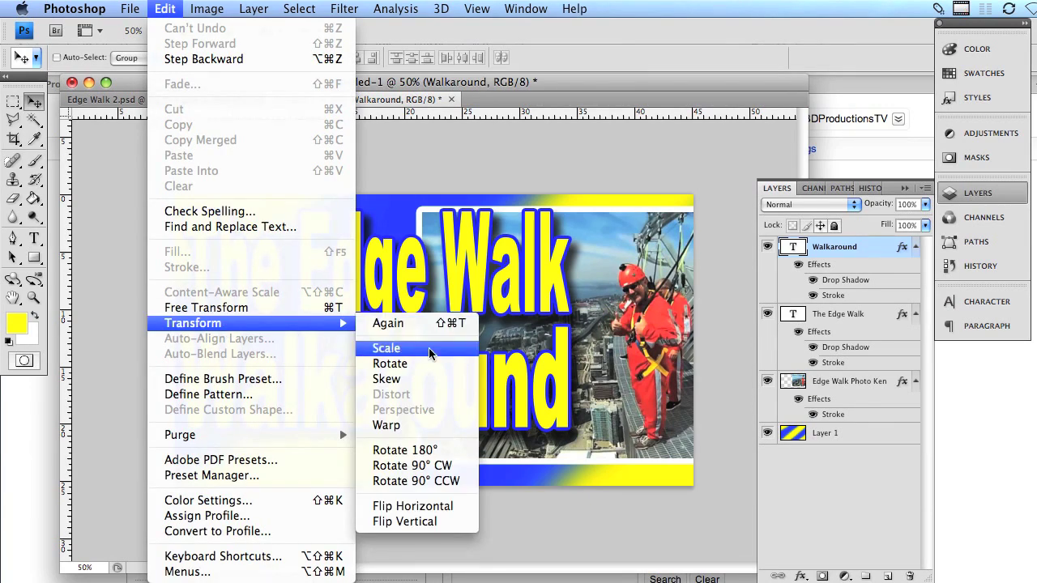
{"action": "left_click", "coordinate": [430, 354]}
{"action": "left_click_drag", "start_coordinate": [376, 470], "coordinate": [371, 519]}
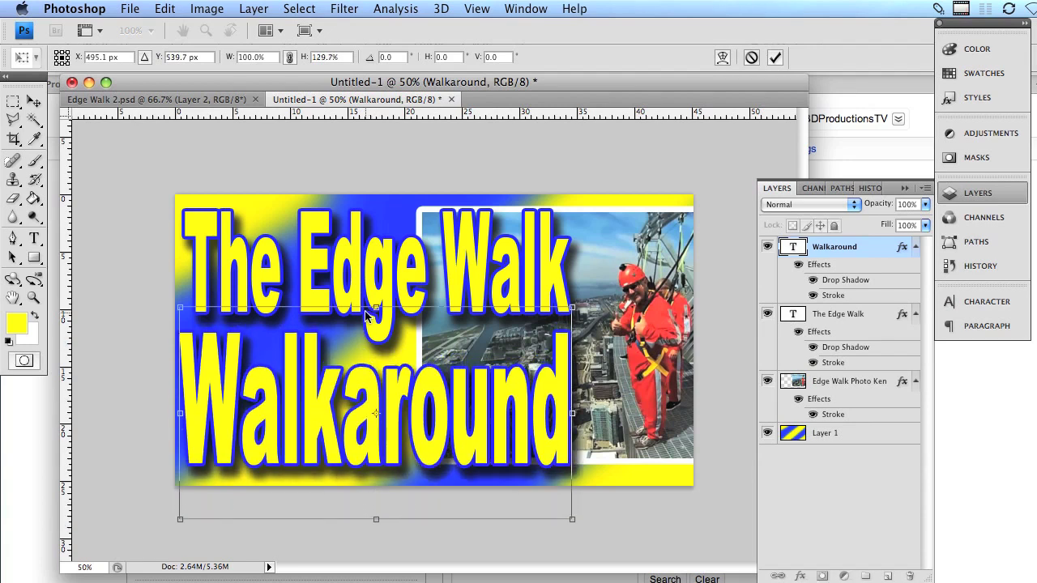
{"action": "left_click_drag", "start_coordinate": [378, 309], "coordinate": [377, 300]}
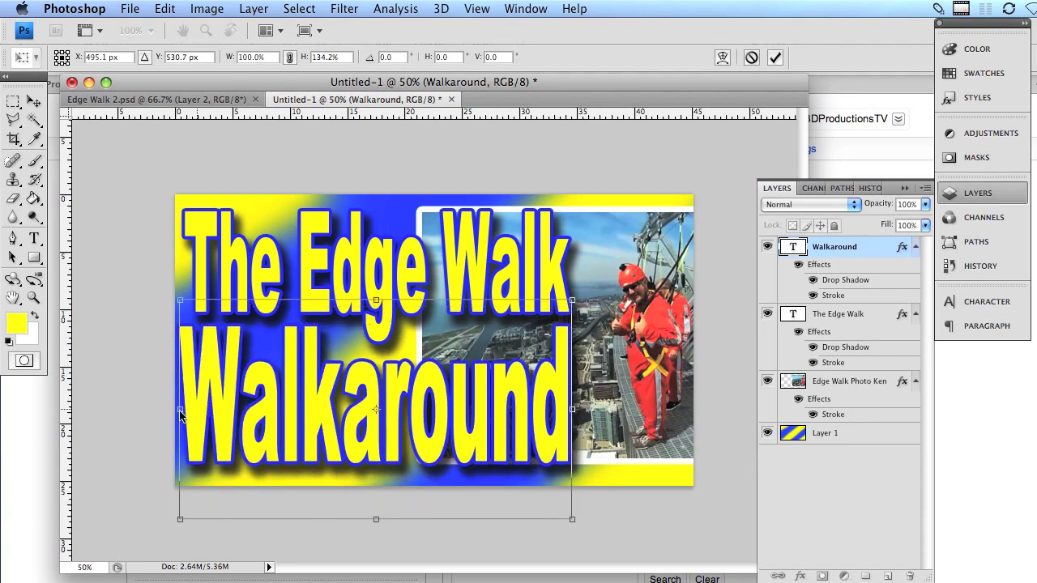
{"action": "left_click_drag", "start_coordinate": [180, 409], "coordinate": [186, 409]}
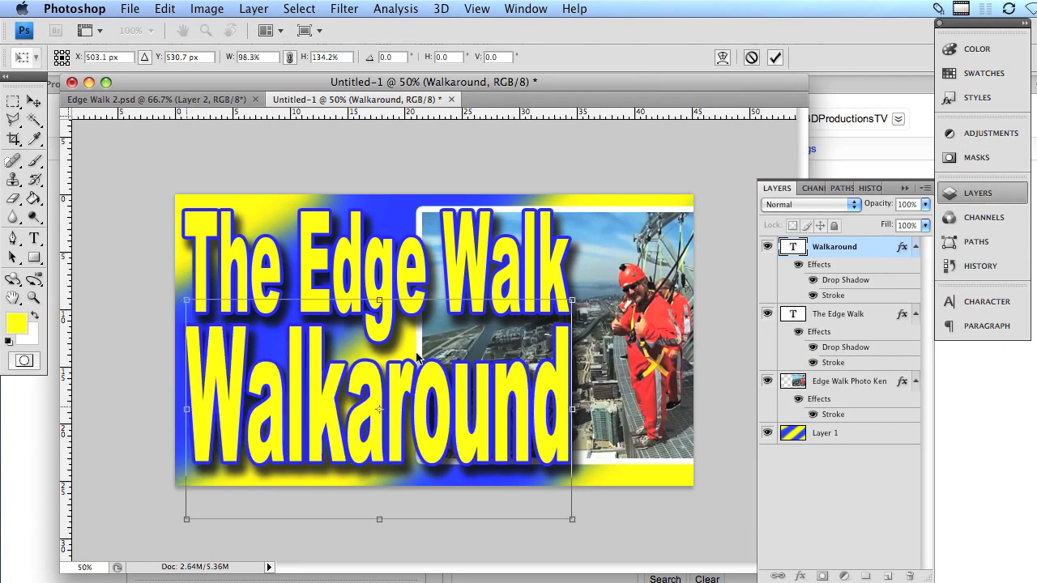
{"action": "key", "text": "Return"}
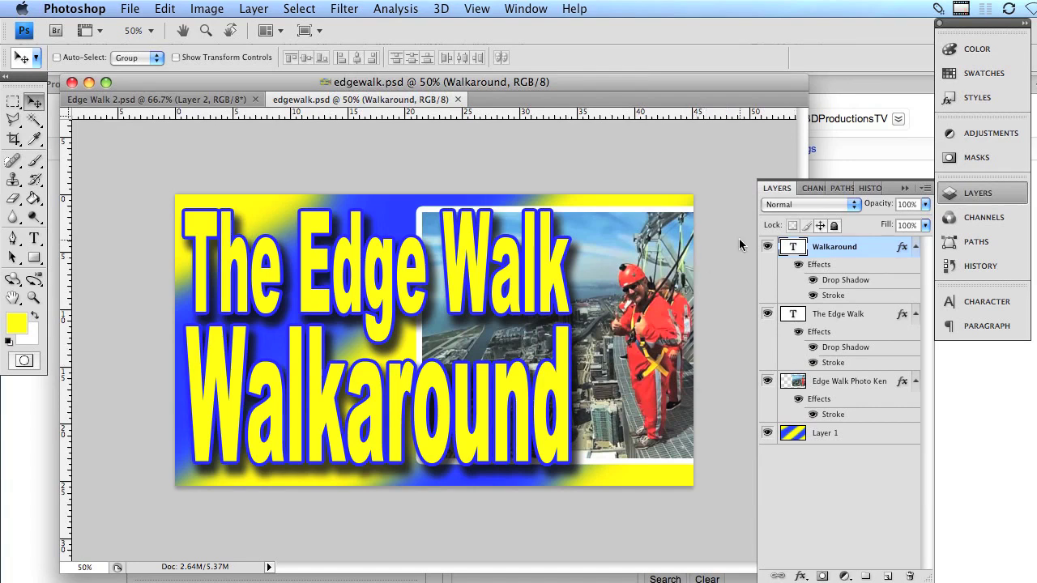
Save the document as edgewalk.psd on the Desktop, keeping Maximize Compatibility on.
{"action": "left_click", "coordinate": [902, 185]}
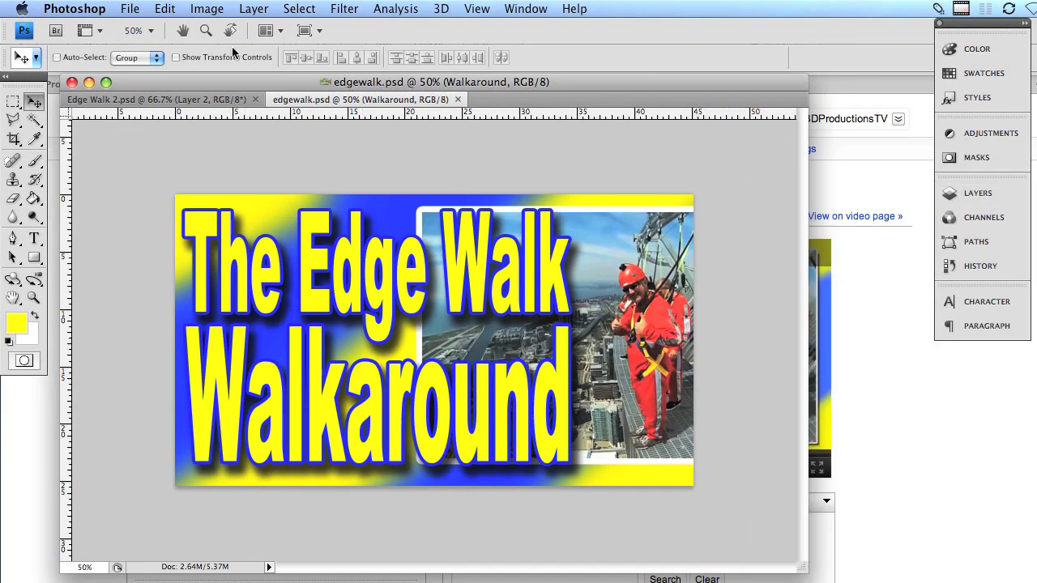
{"action": "left_click", "coordinate": [131, 8]}
{"action": "left_click", "coordinate": [156, 217]}
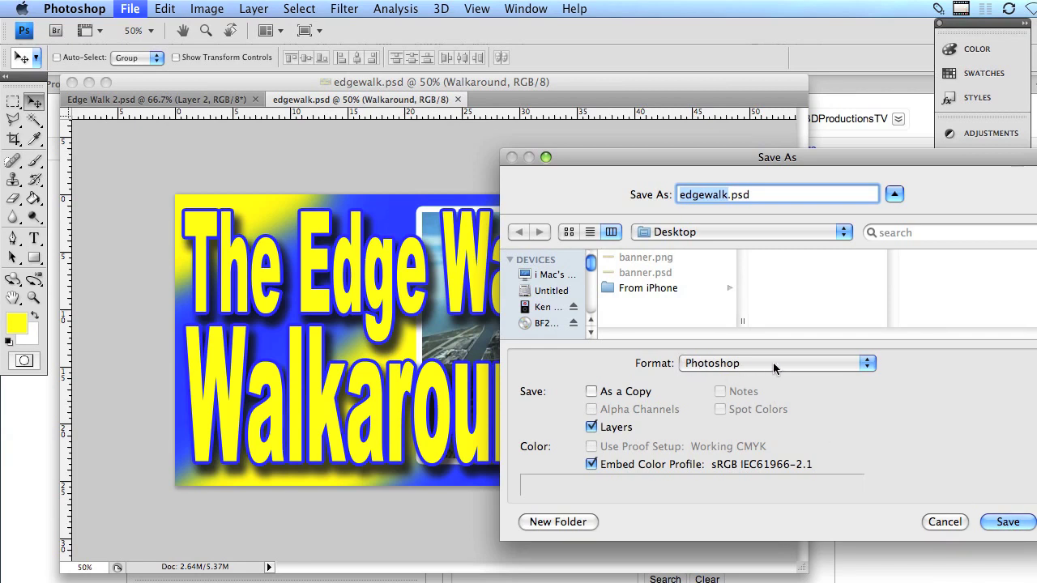
{"action": "left_click", "coordinate": [1009, 522]}
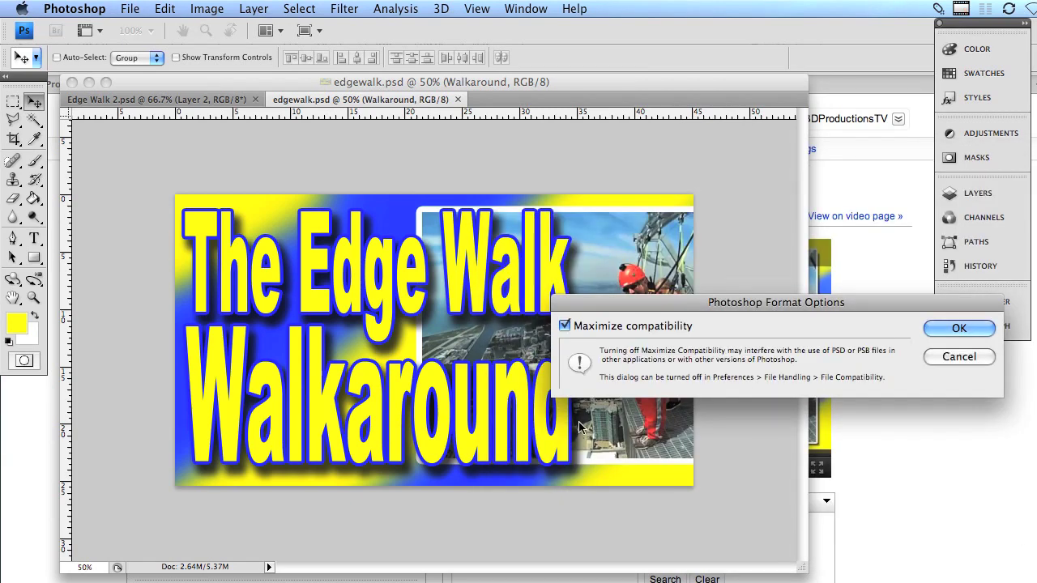
{"action": "left_click", "coordinate": [956, 329]}
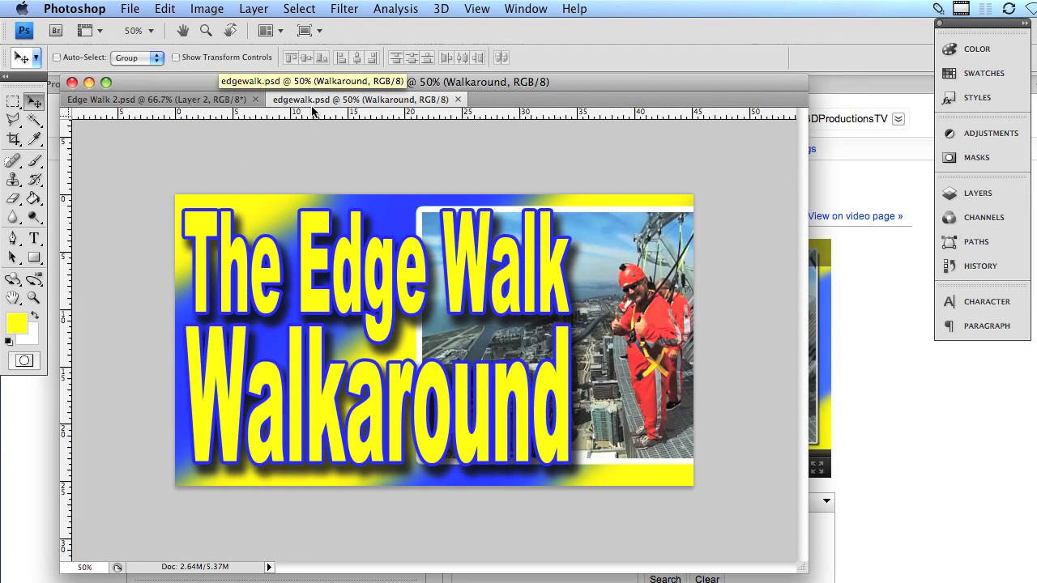
Save a PNG copy, edgewalk.png, to the Desktop with Interlace set to None.
{"action": "left_click", "coordinate": [132, 7]}
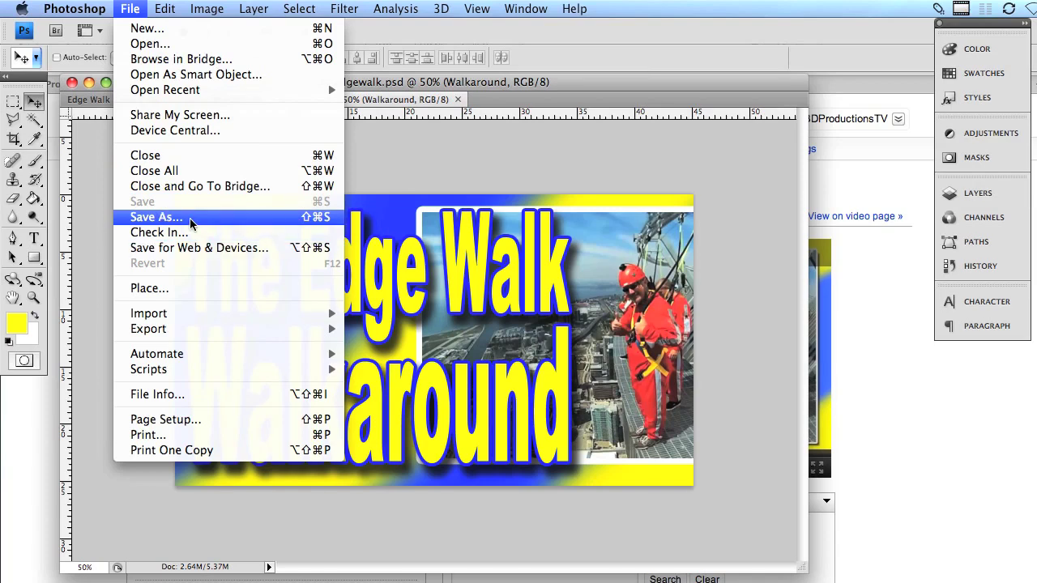
{"action": "left_click", "coordinate": [243, 231]}
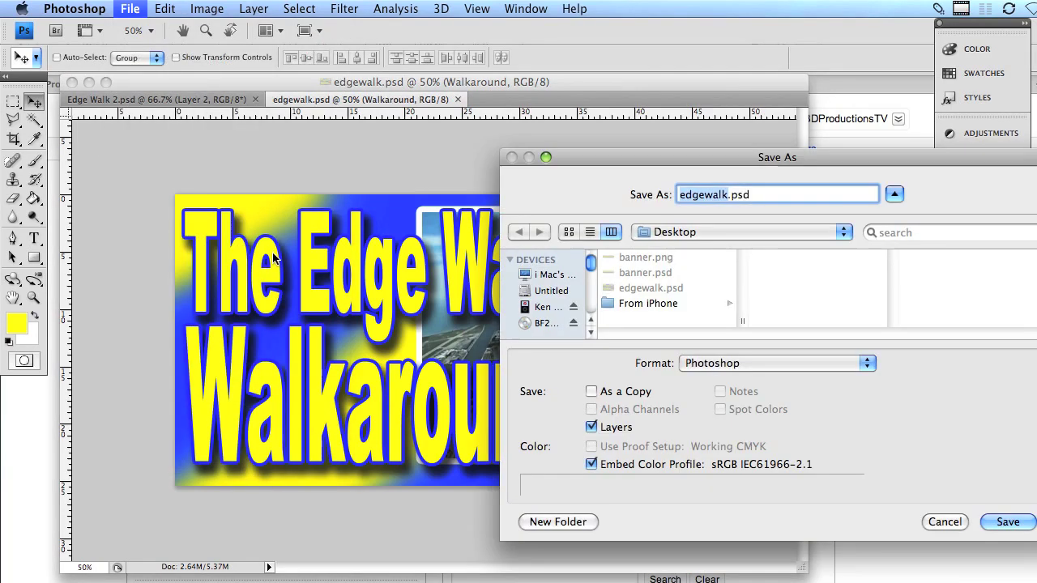
{"action": "left_click", "coordinate": [770, 363]}
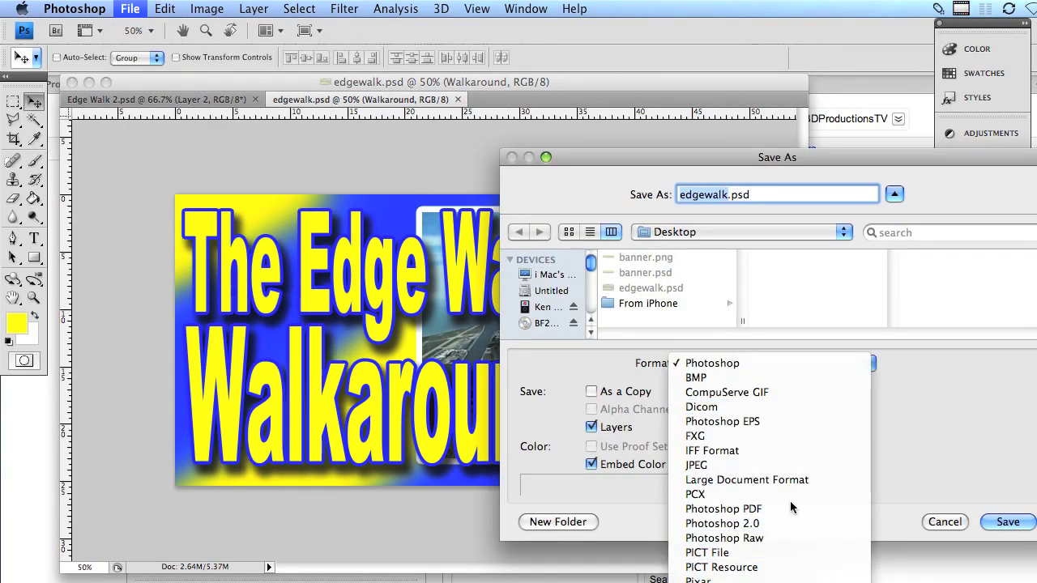
{"action": "left_click", "coordinate": [713, 363]}
{"action": "left_click_drag", "start_coordinate": [668, 157], "coordinate": [516, 29]}
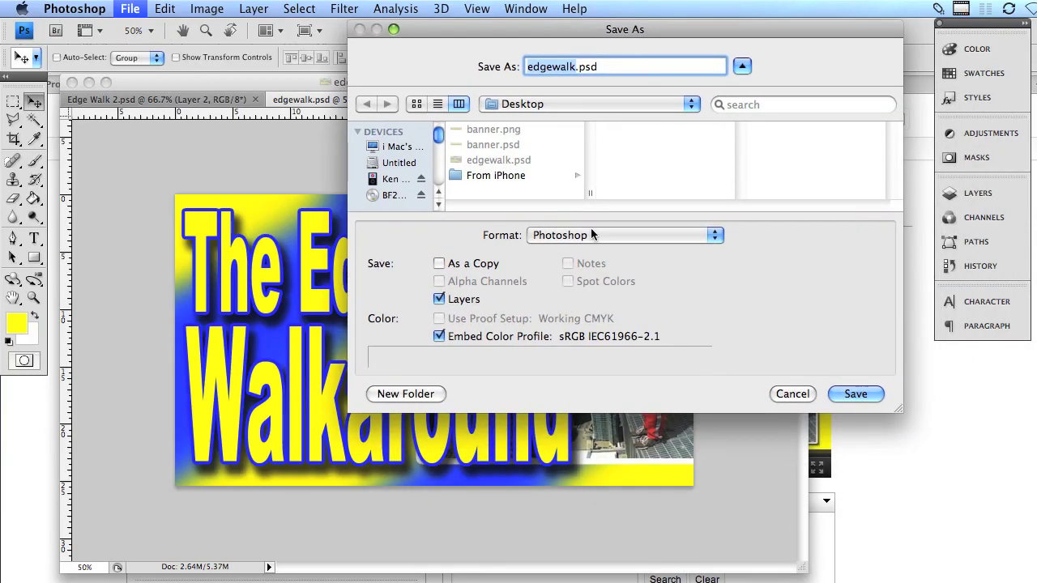
{"action": "left_click", "coordinate": [597, 234]}
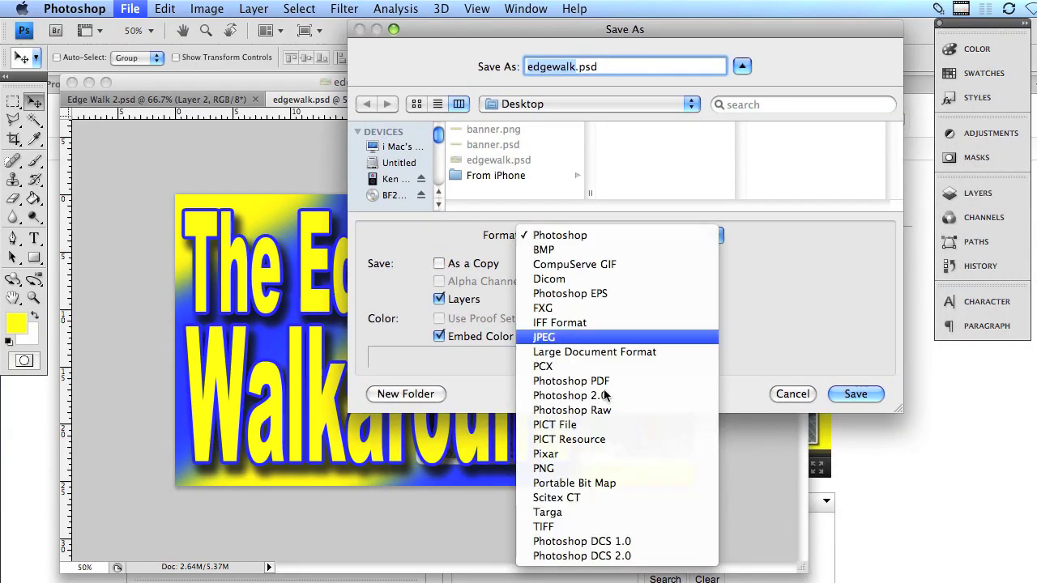
{"action": "left_click", "coordinate": [586, 470]}
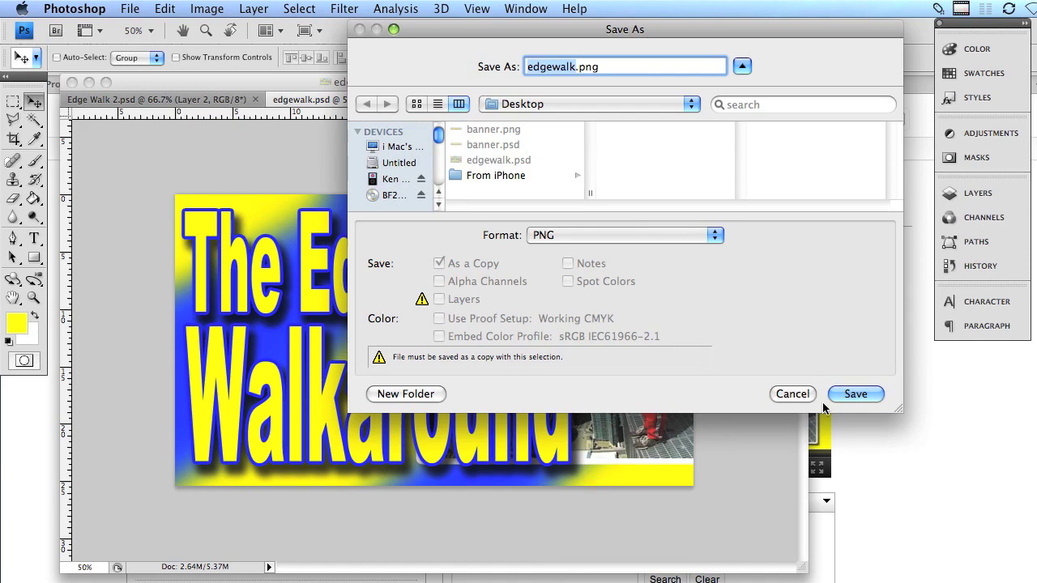
{"action": "left_click", "coordinate": [848, 395]}
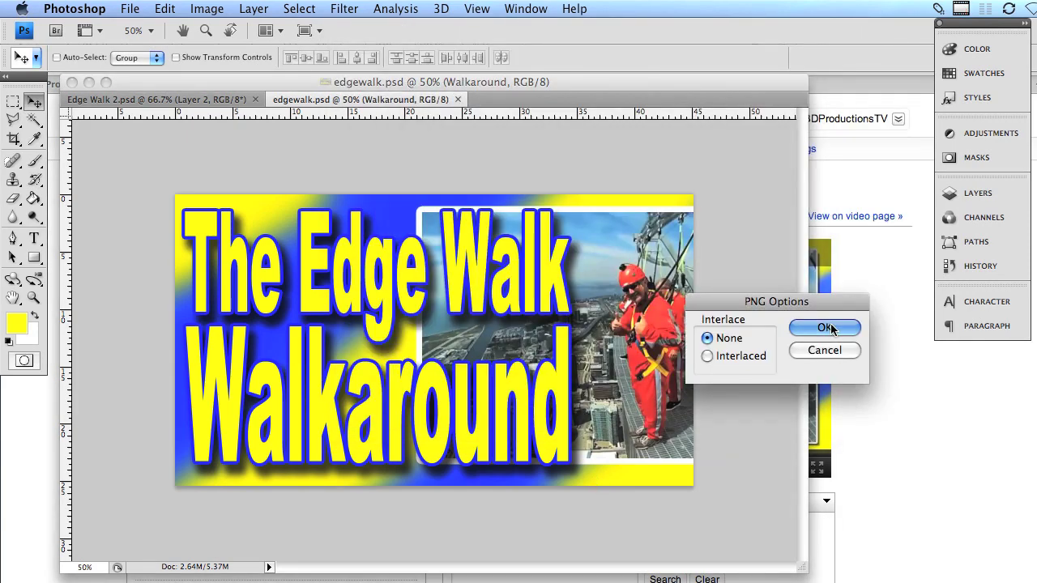
{"action": "left_click", "coordinate": [831, 326]}
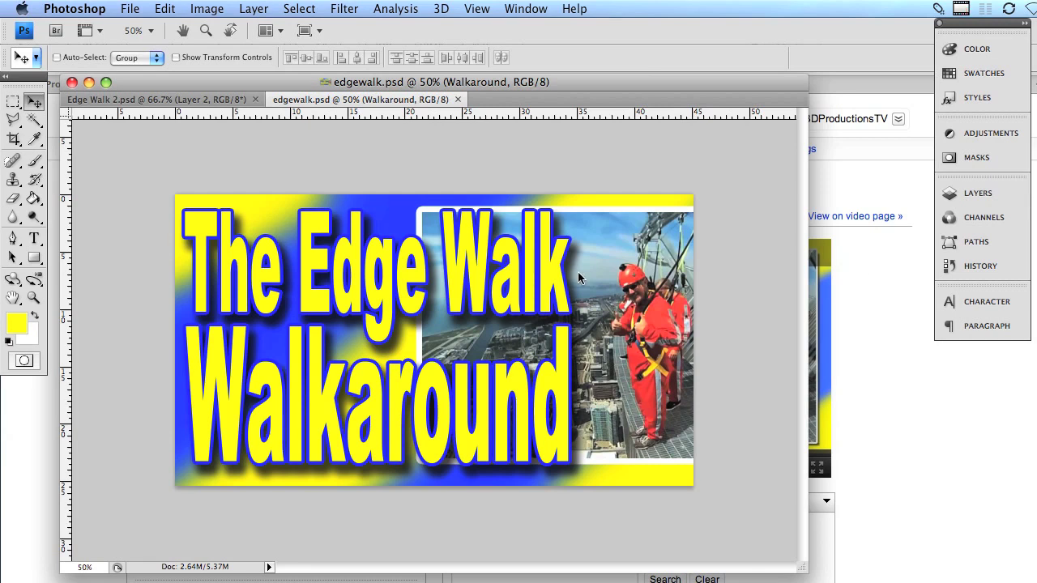
On the YouTube video edit page, choose edgewalk.png from the Desktop as the thumbnail upload.
{"action": "left_click", "coordinate": [876, 340]}
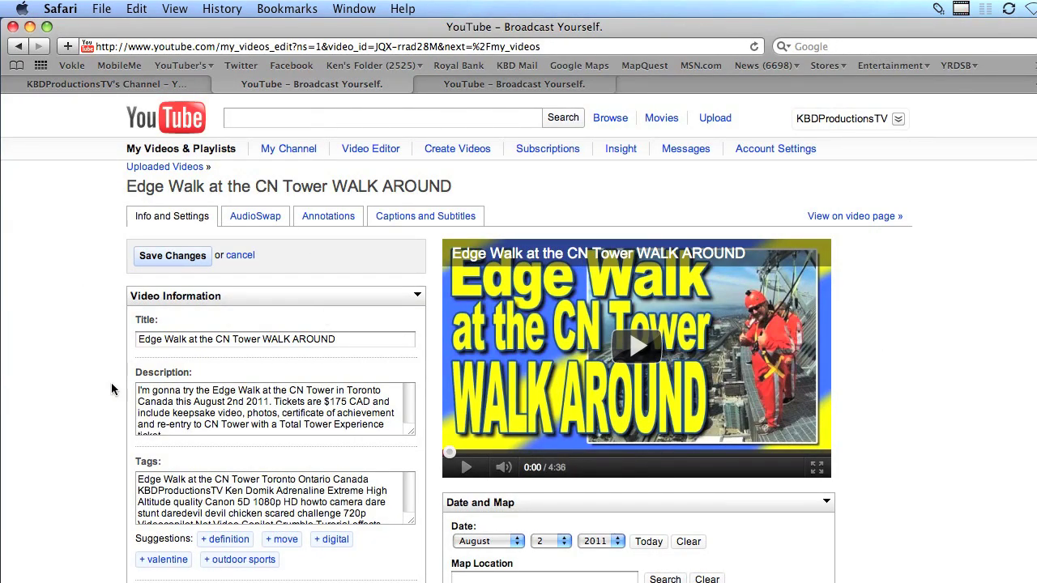
{"action": "scroll", "coordinate": [43, 374], "scroll_direction": "down", "scroll_amount": 10}
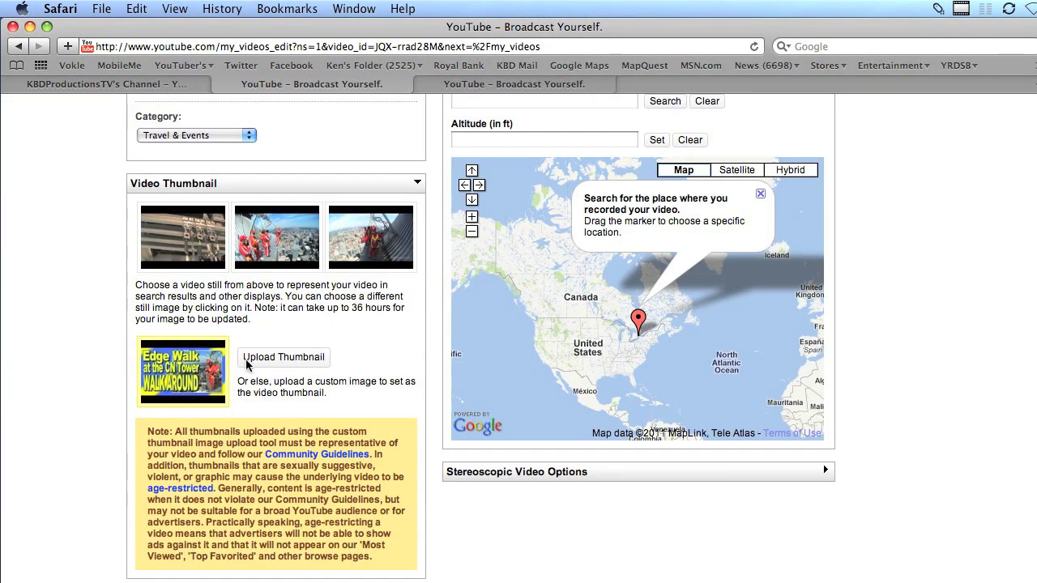
{"action": "left_click", "coordinate": [271, 359]}
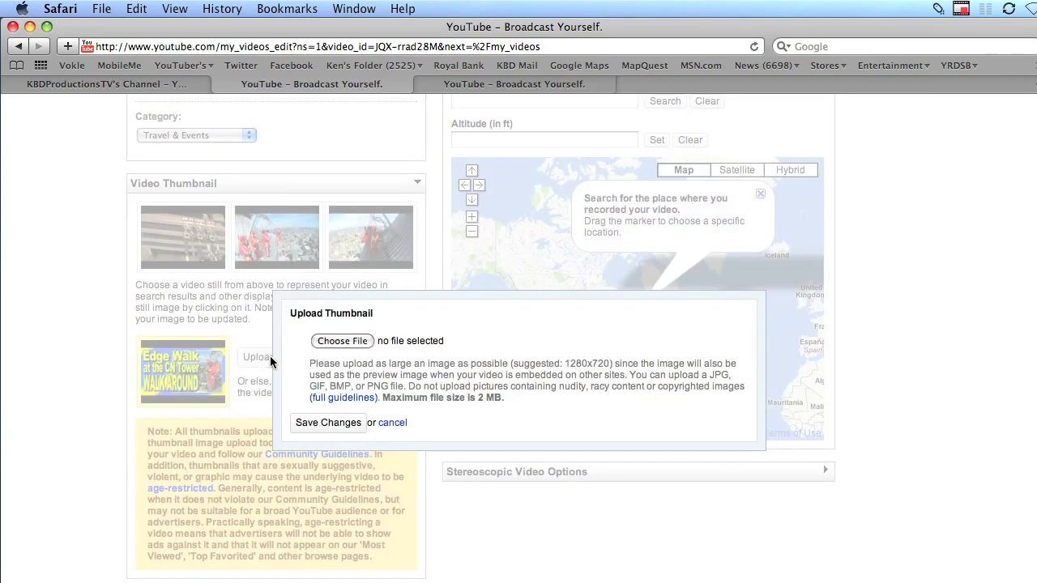
{"action": "left_click", "coordinate": [333, 344]}
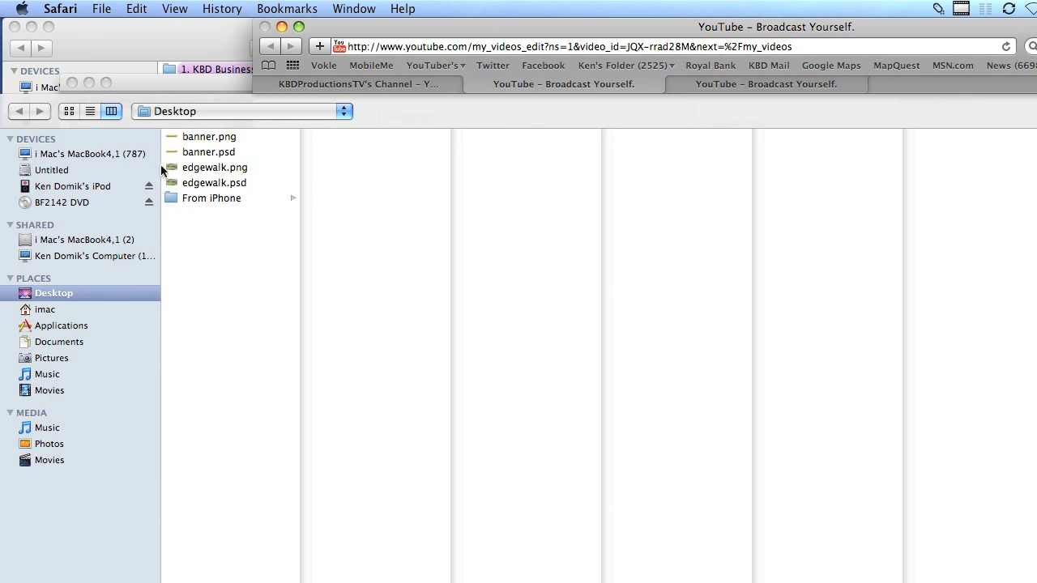
{"action": "left_click", "coordinate": [232, 172]}
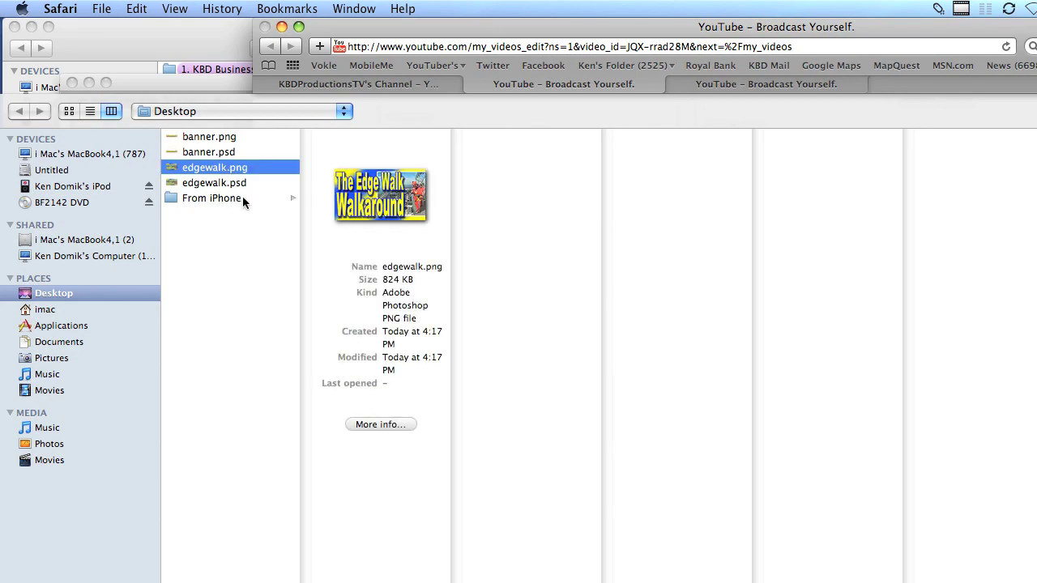
{"action": "key", "text": "Return"}
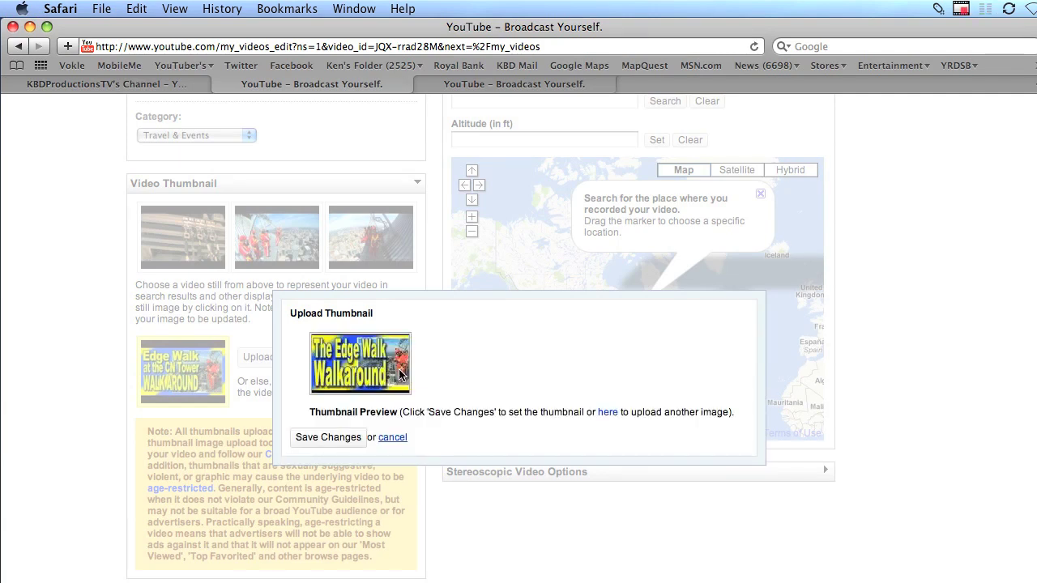
Apply the uploaded edgewalk.png as the thumbnail and save the video's changes.
{"action": "left_click", "coordinate": [316, 437]}
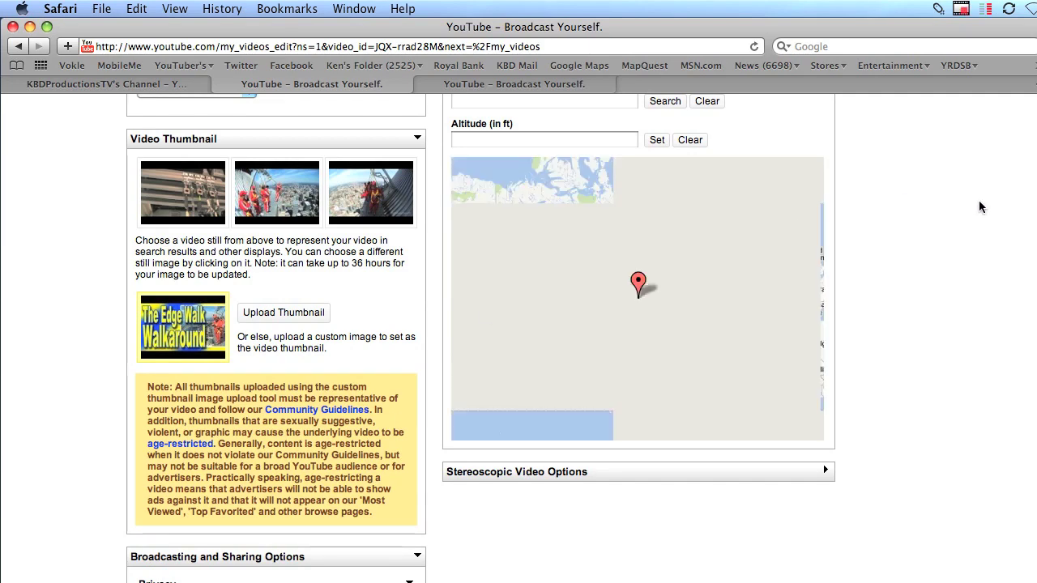
{"action": "scroll", "coordinate": [752, 143], "scroll_direction": "up", "scroll_amount": 10}
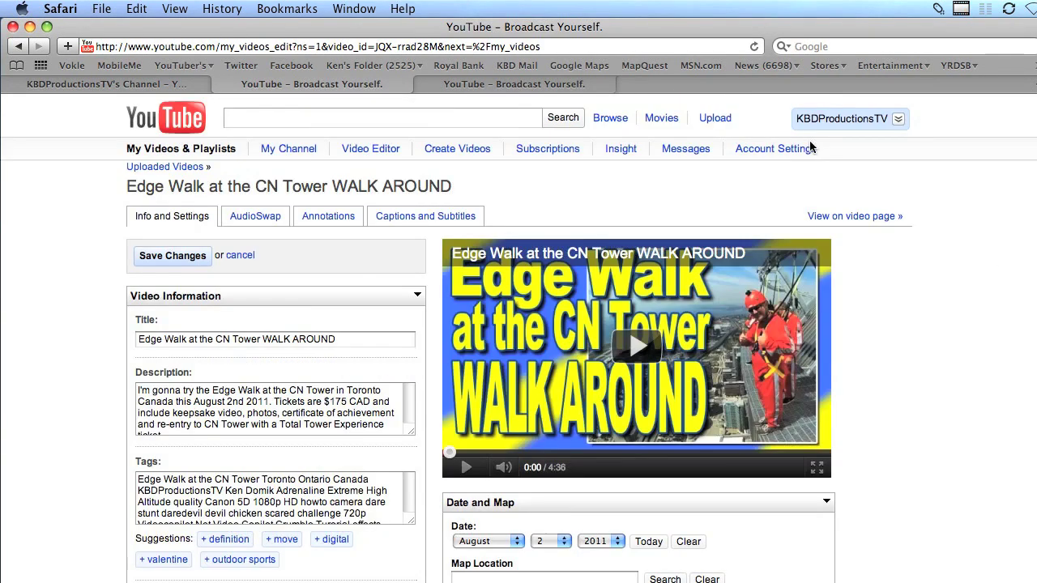
{"action": "left_click", "coordinate": [166, 256]}
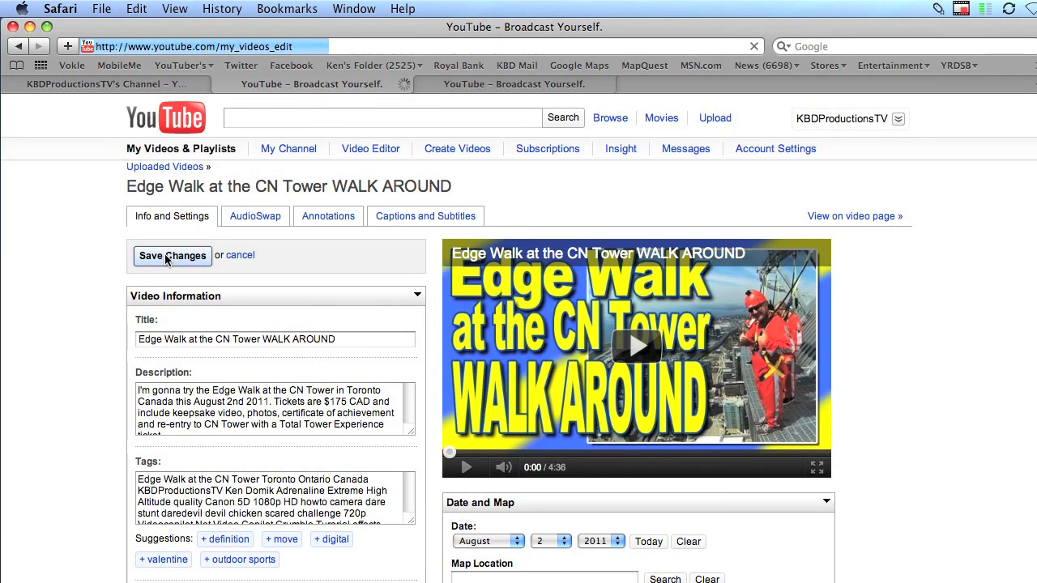